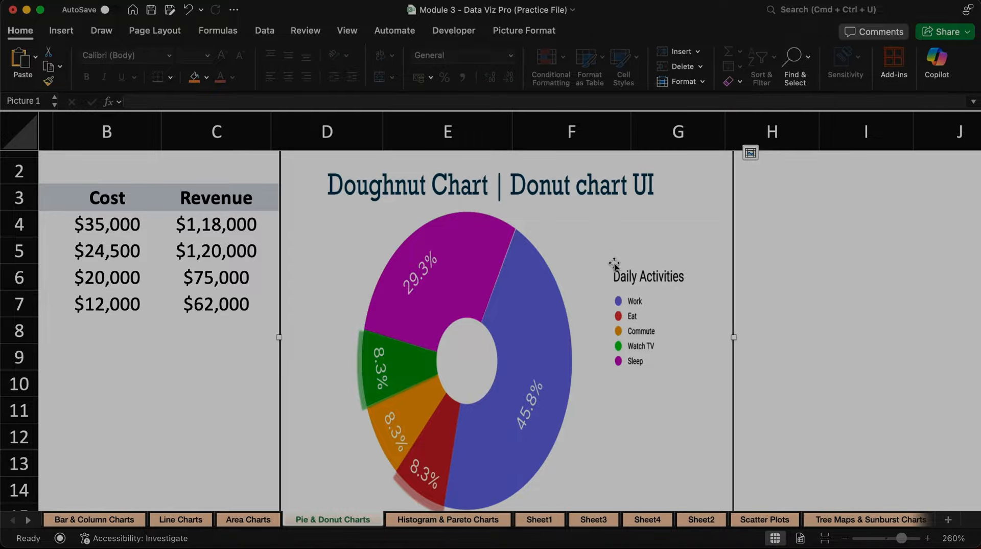
Step: Delete the doughnut example picture covering the table and insert a doughnut chart from the Category and Cost data in A3:B7
key(Delete)
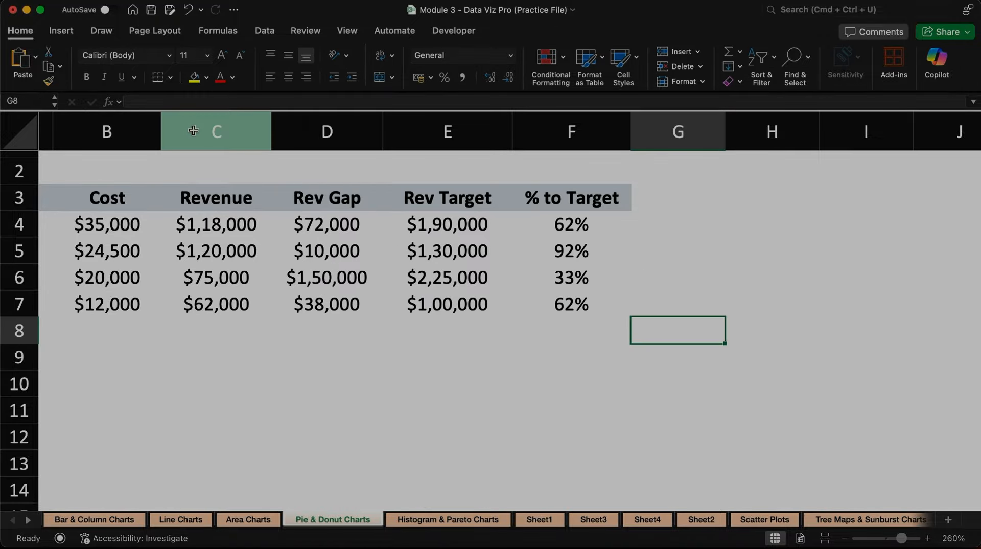
scroll(153, 284, left, 5)
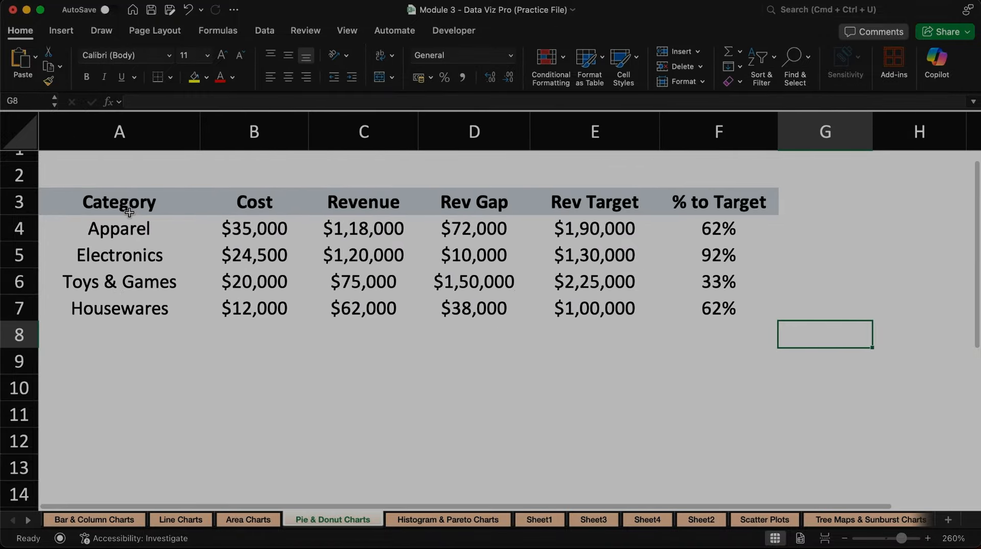
drag(128, 209, 276, 306)
click(71, 32)
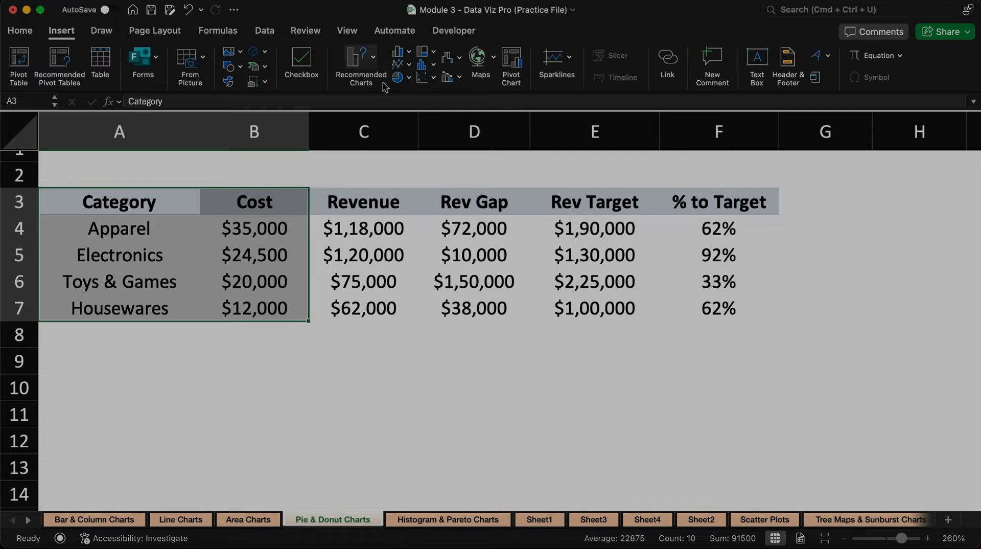
click(408, 78)
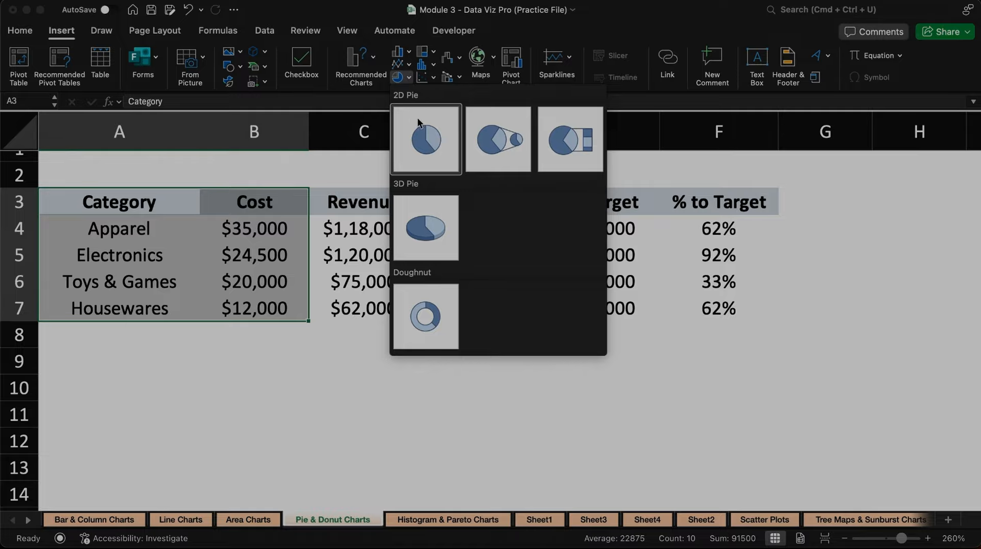
click(429, 323)
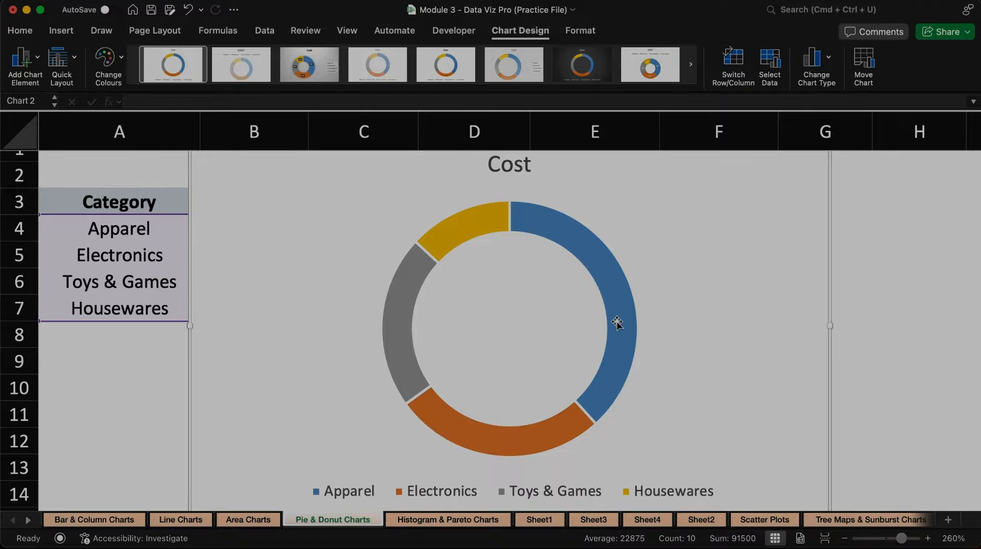
Step: Shift the Cost chart slightly to the right and down, and add data callouts to its slices
scroll(643, 323, up, 1)
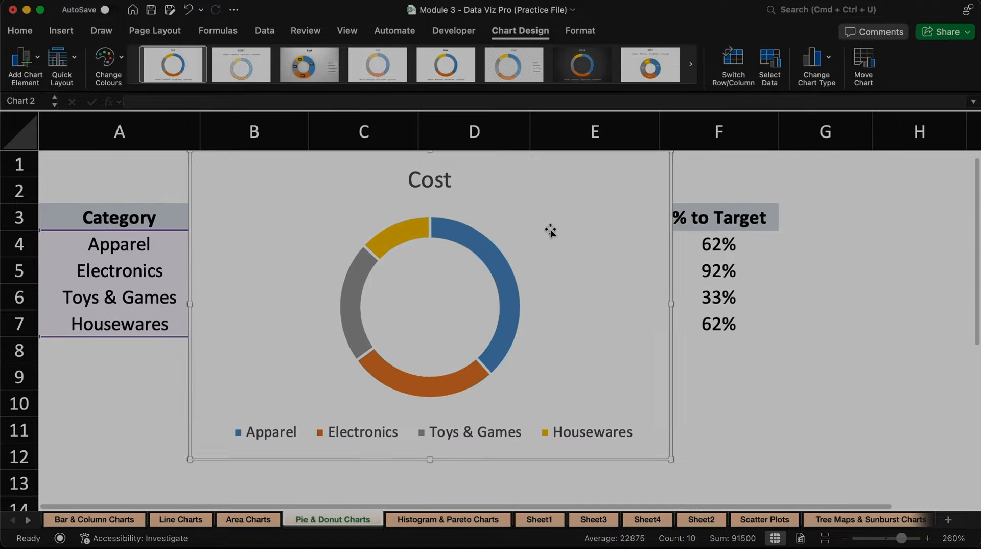
drag(502, 164, 540, 184)
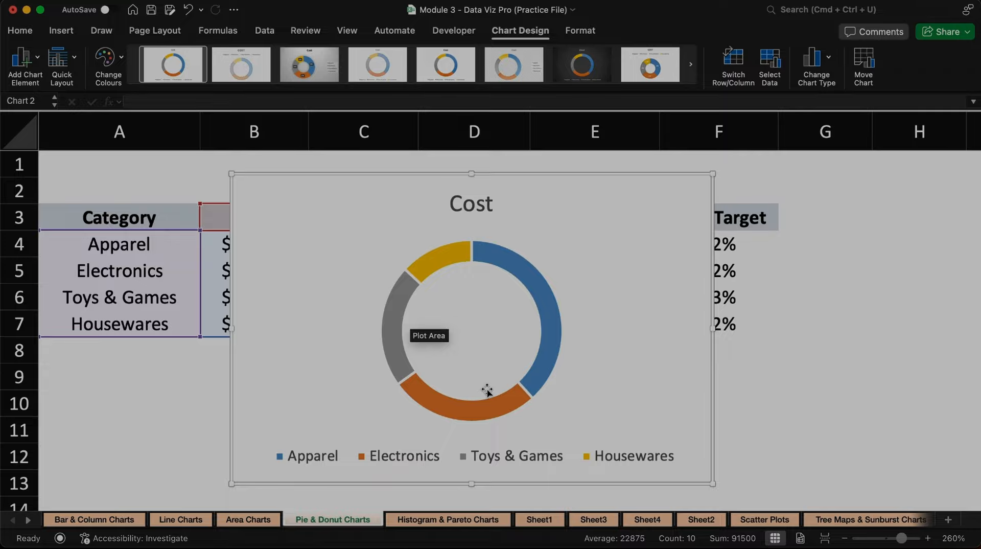
click(37, 63)
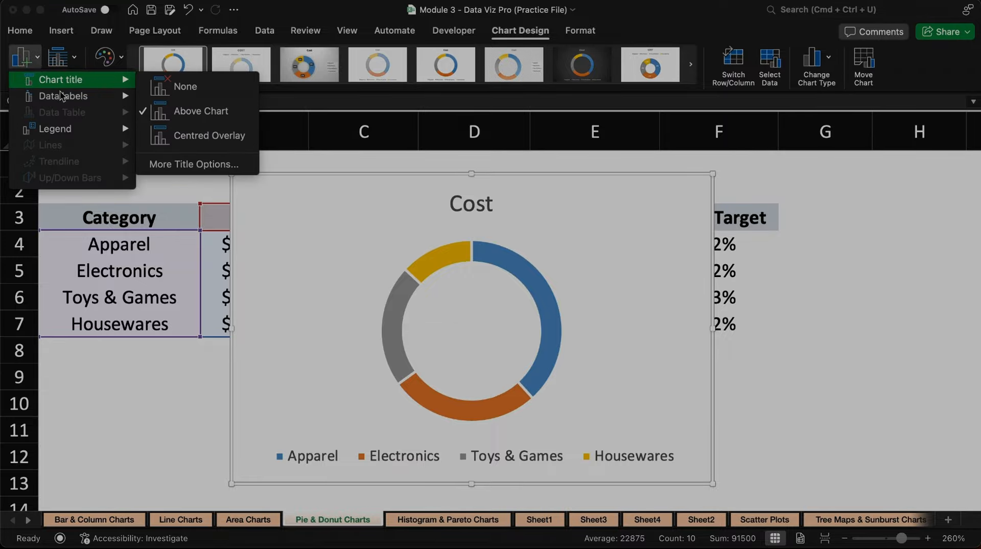
mouse_move(65, 99)
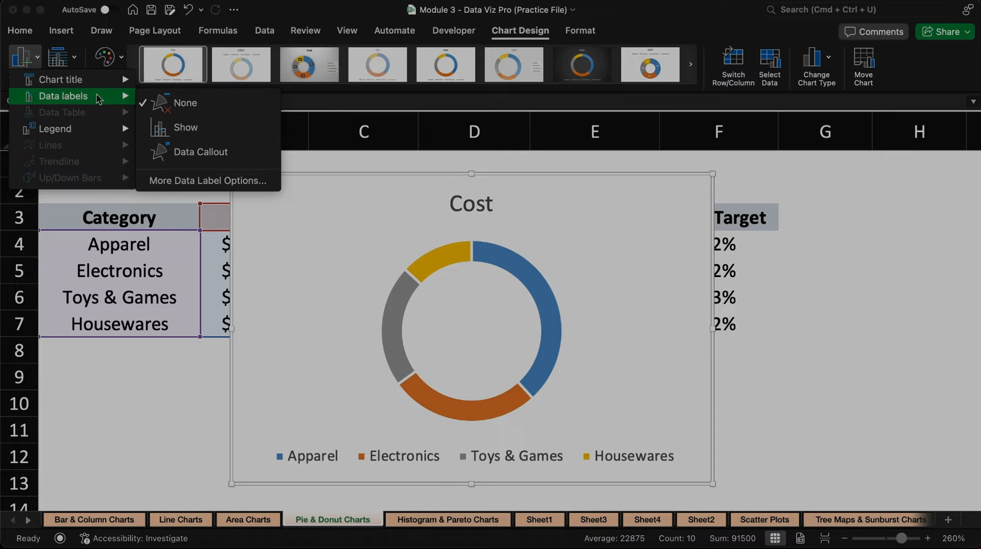
click(198, 152)
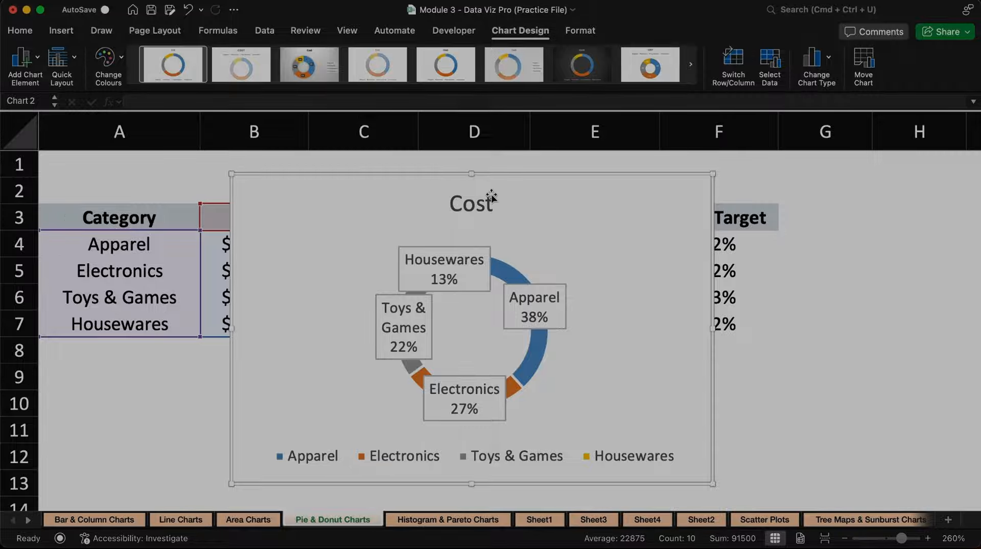
Step: Spread the four data callouts outward, clear of the ring beside their slices, and delete the chart's legend
drag(395, 322, 325, 319)
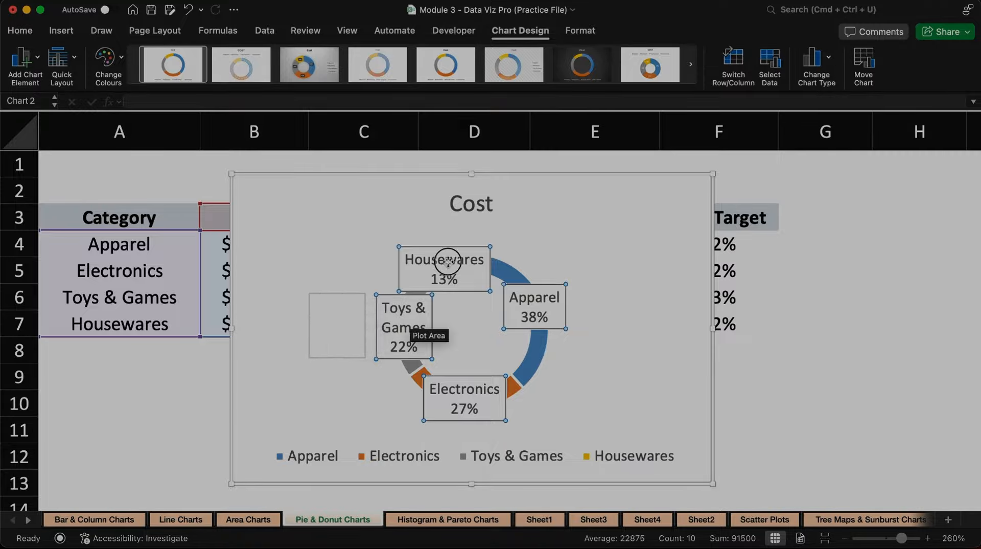
mouse_move(449, 261)
mouse_down()
mouse_move(429, 234)
mouse_move(450, 244)
mouse_up()
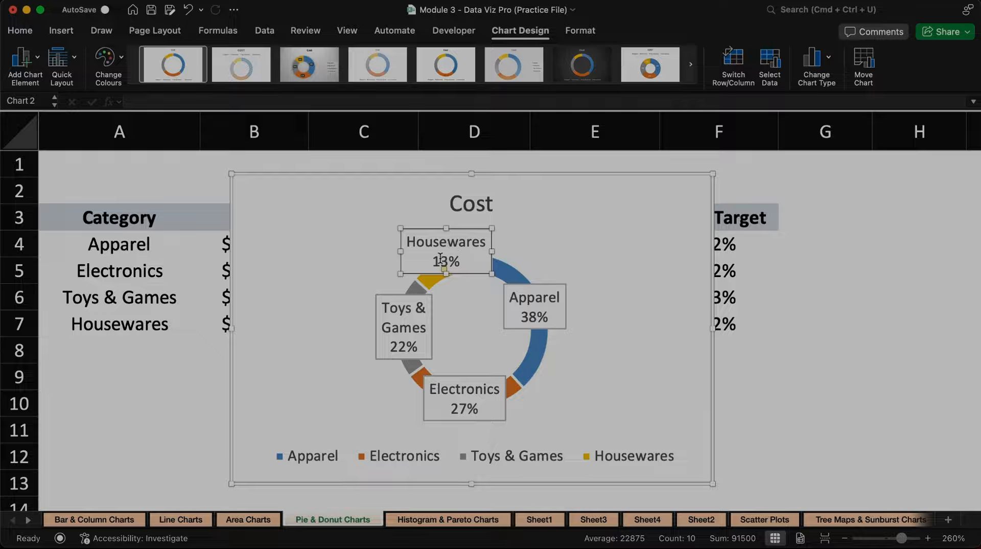
drag(391, 320, 319, 326)
drag(557, 304, 634, 309)
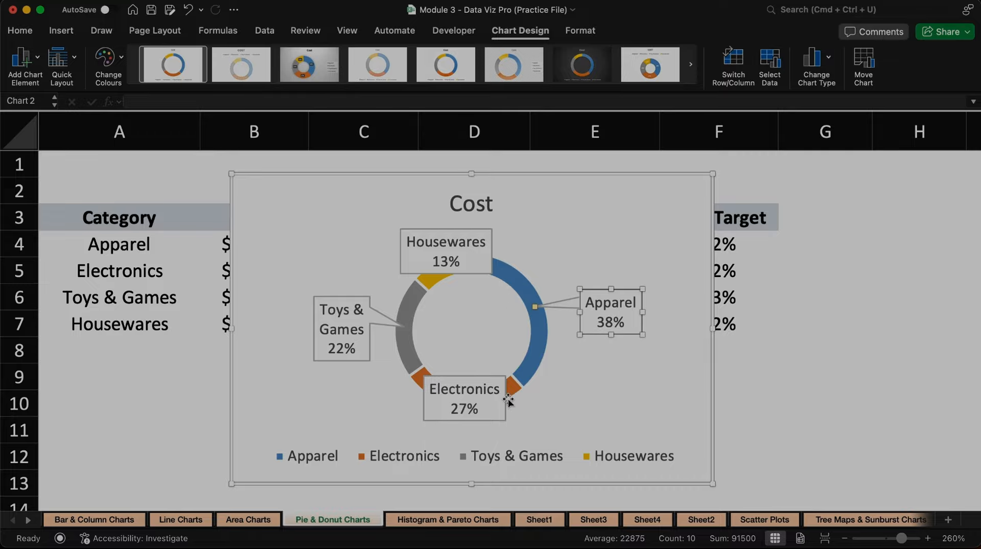
drag(446, 401, 558, 417)
click(413, 256)
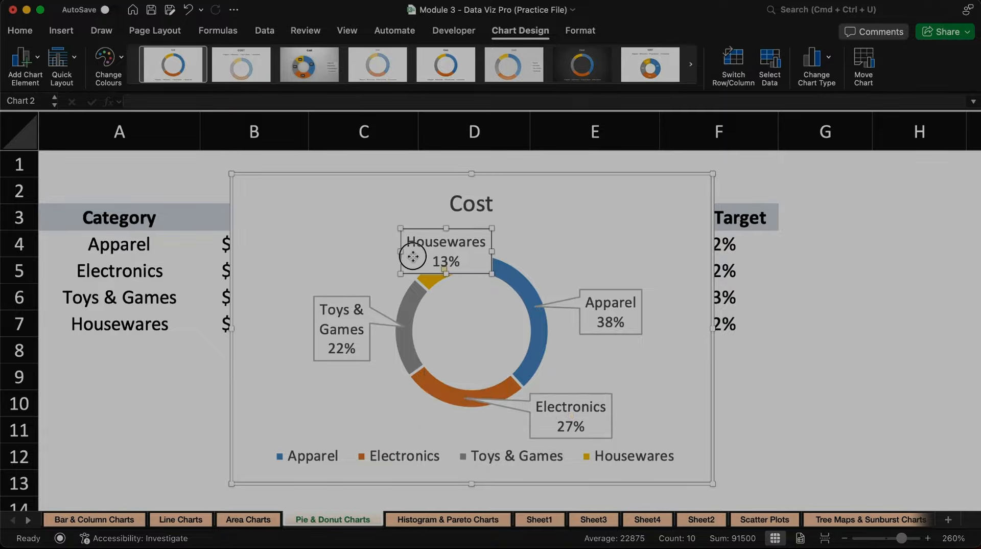
drag(413, 257, 365, 231)
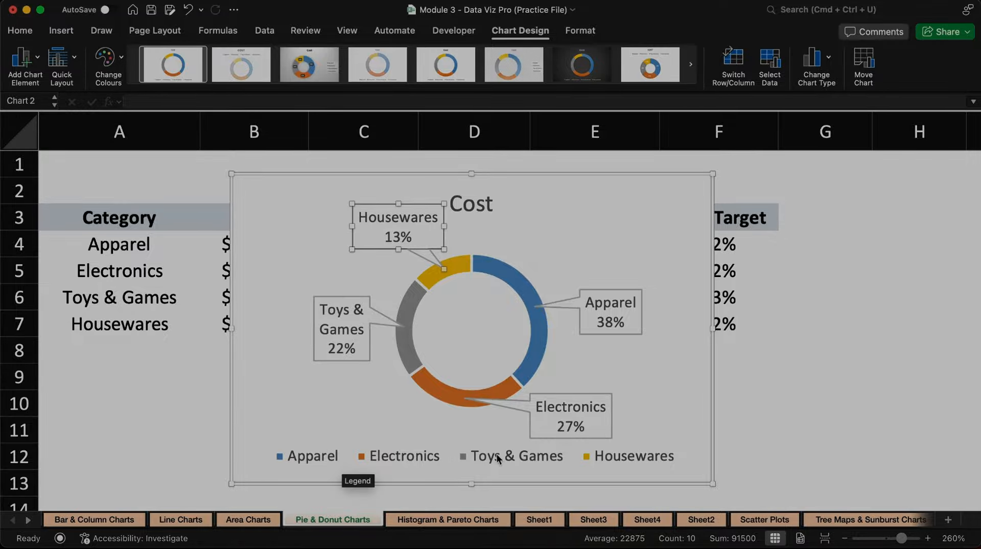
click(450, 457)
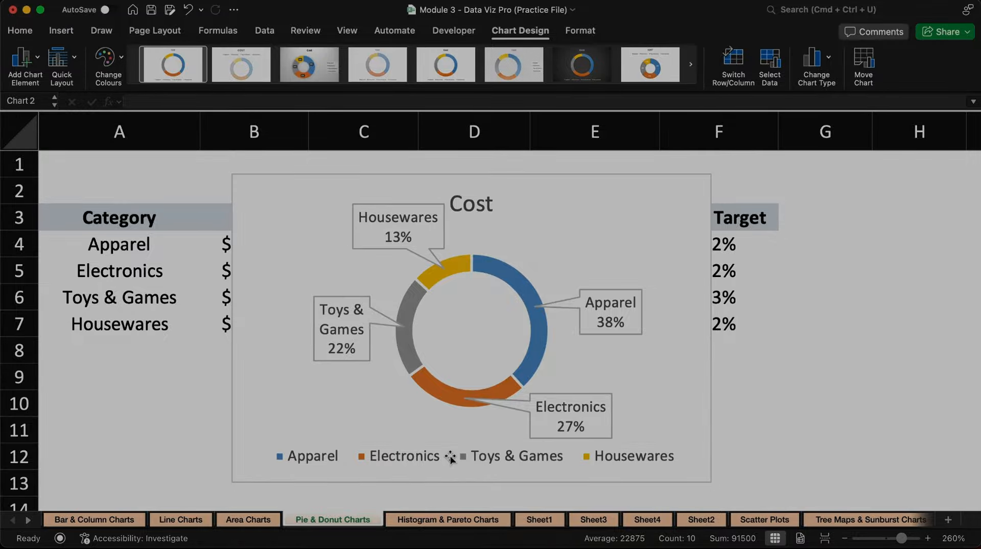
key(Delete)
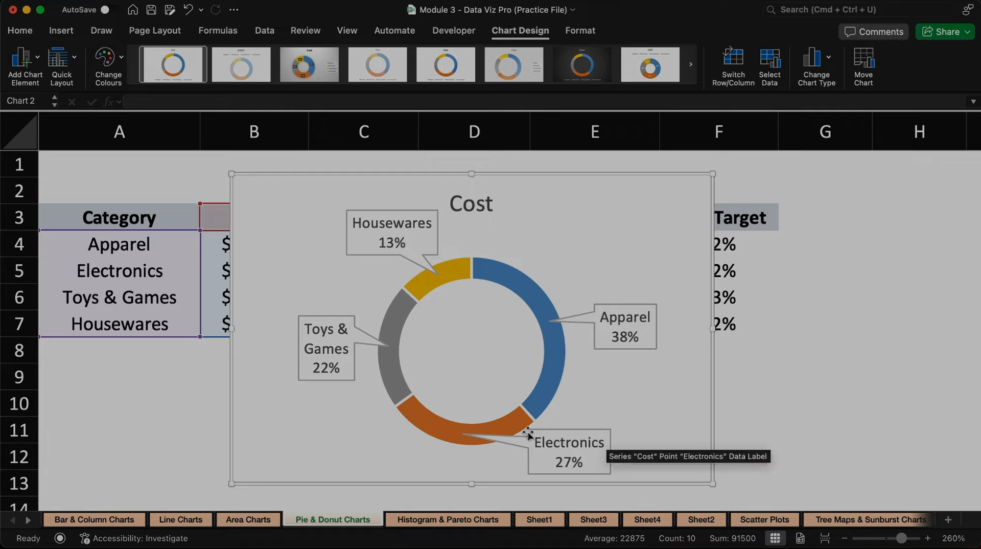
Step: Add the value to the chart's data labels, keeping the category name and percentage
click(38, 60)
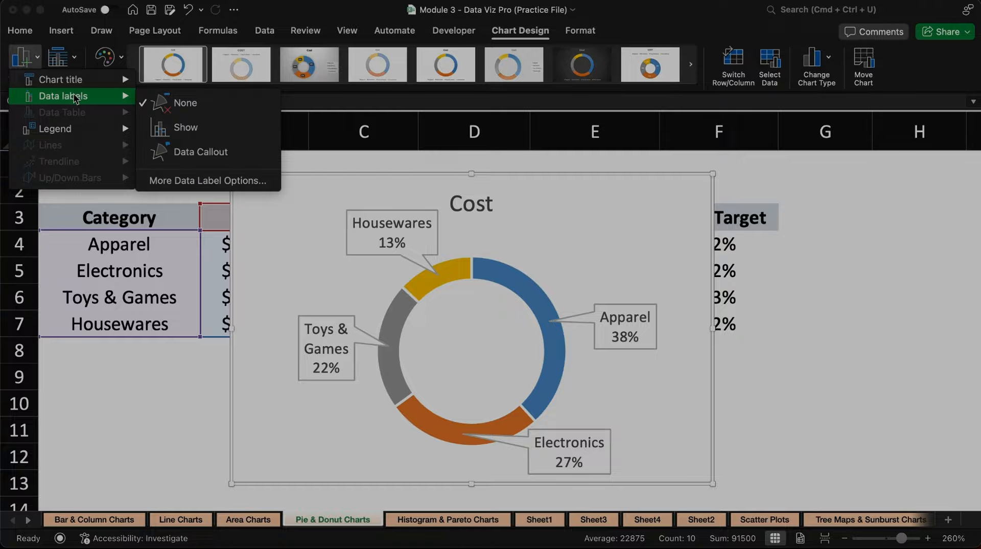
click(217, 183)
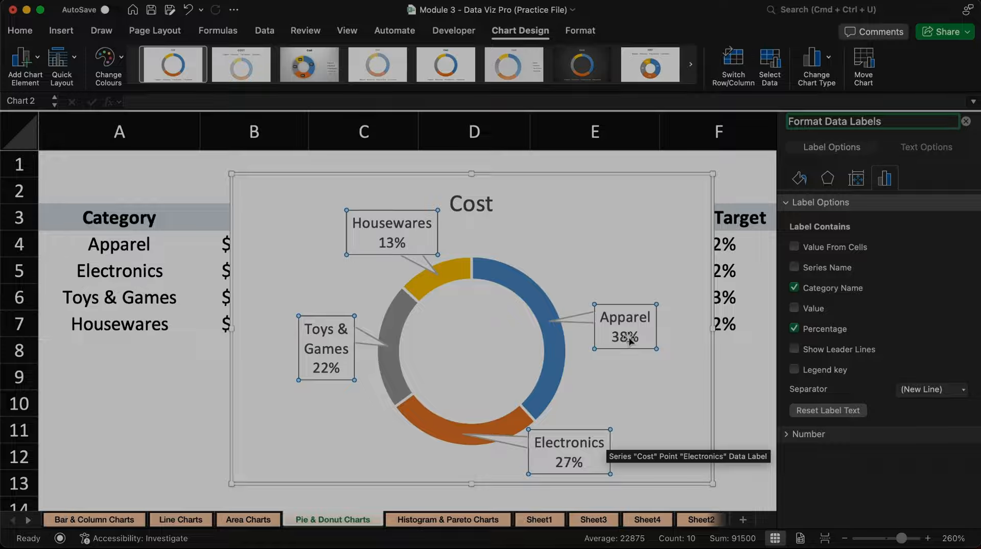
click(795, 308)
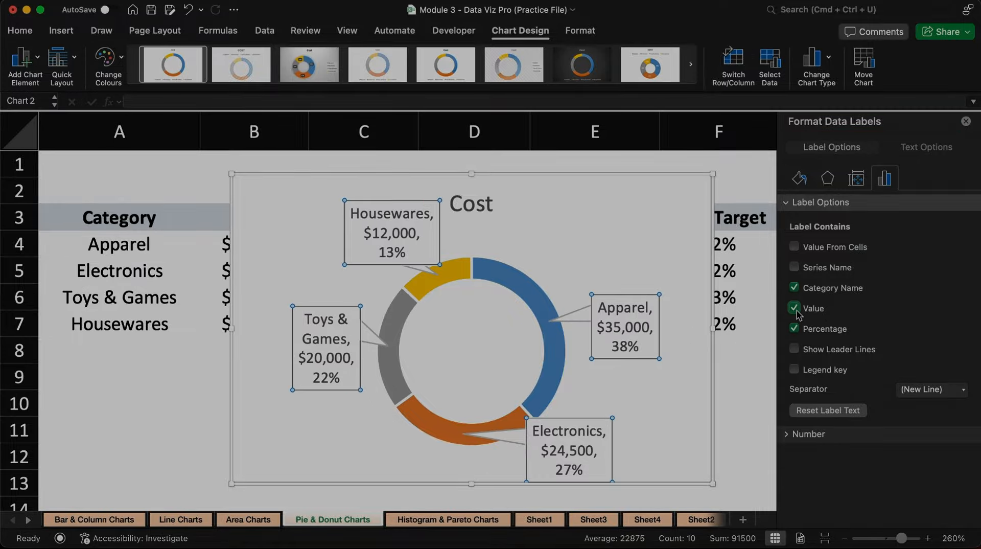
click(794, 329)
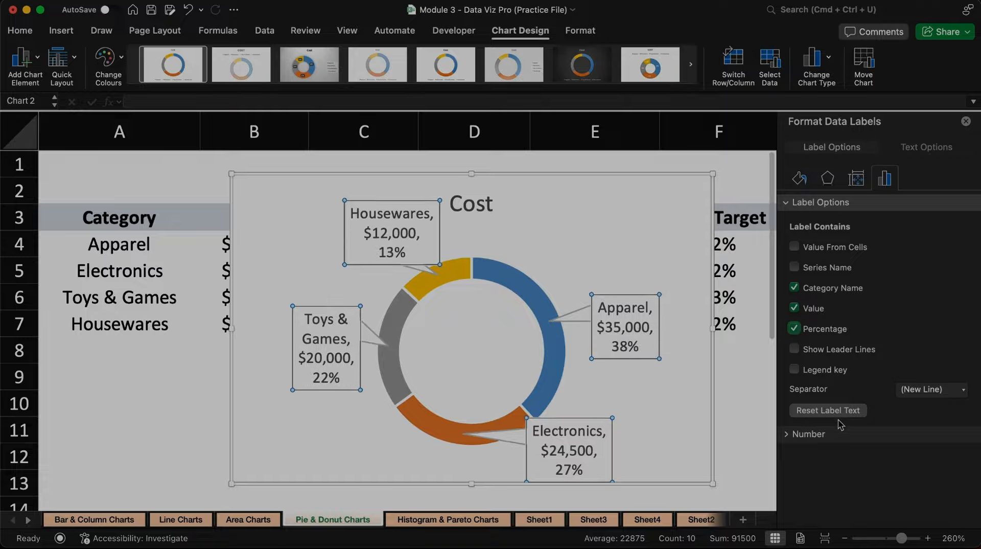
Step: Examine the data labels' number format and separator choices, and their fill, effects, size and alignment settings
click(790, 436)
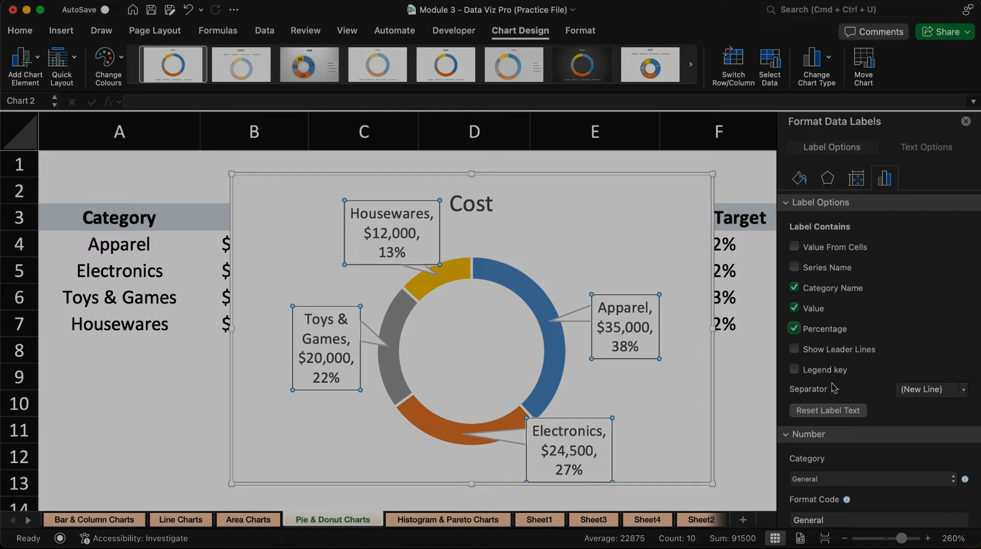
click(963, 393)
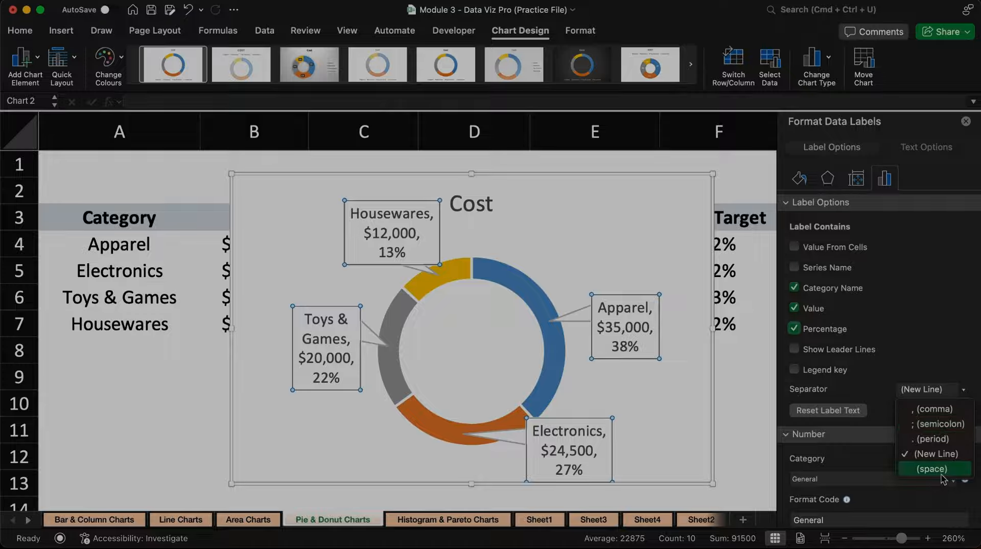
click(928, 338)
click(516, 287)
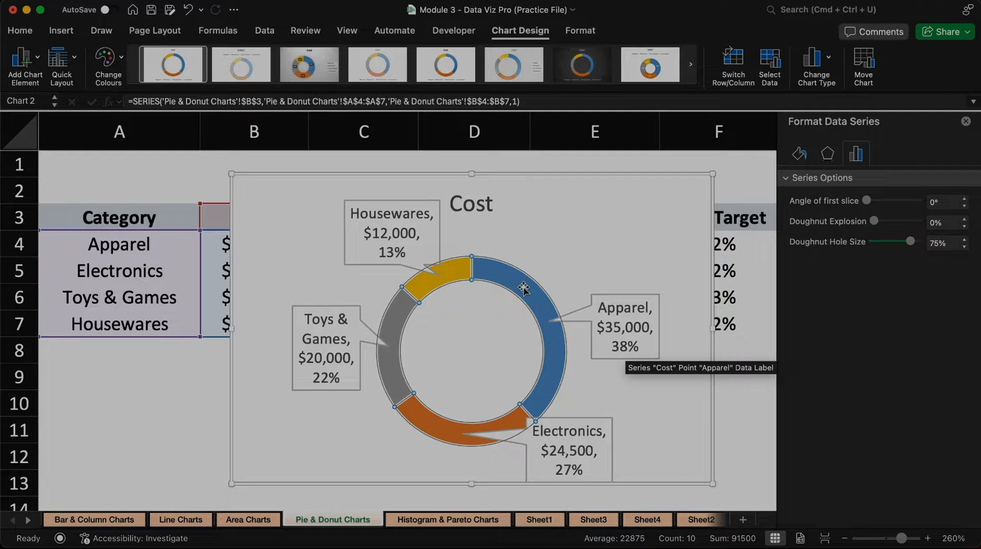
right_click(524, 291)
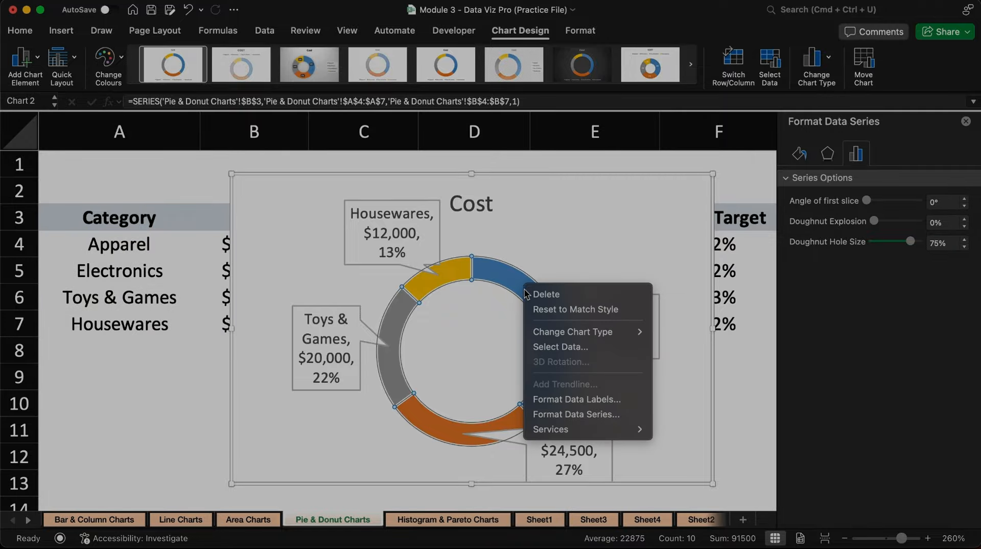
click(584, 401)
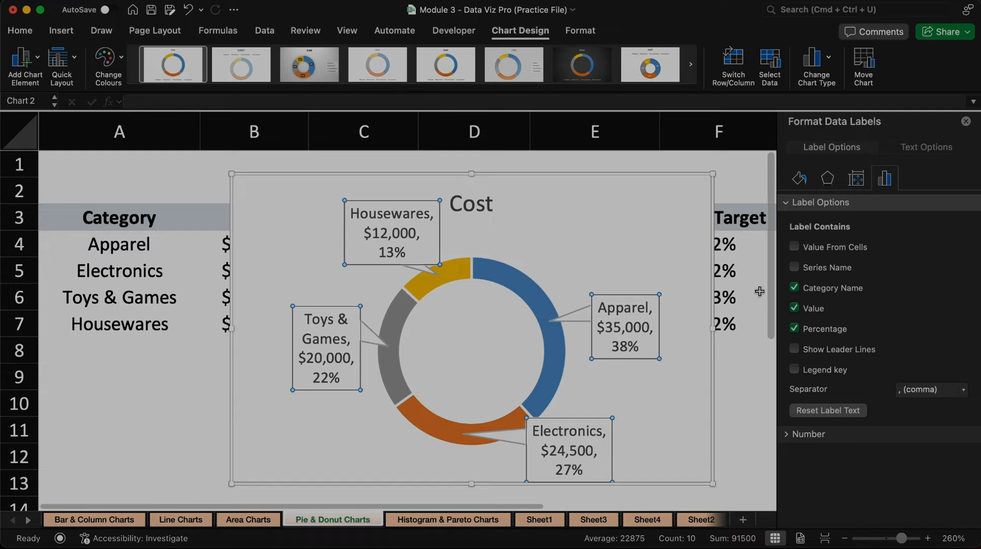
scroll(810, 391, down, 1)
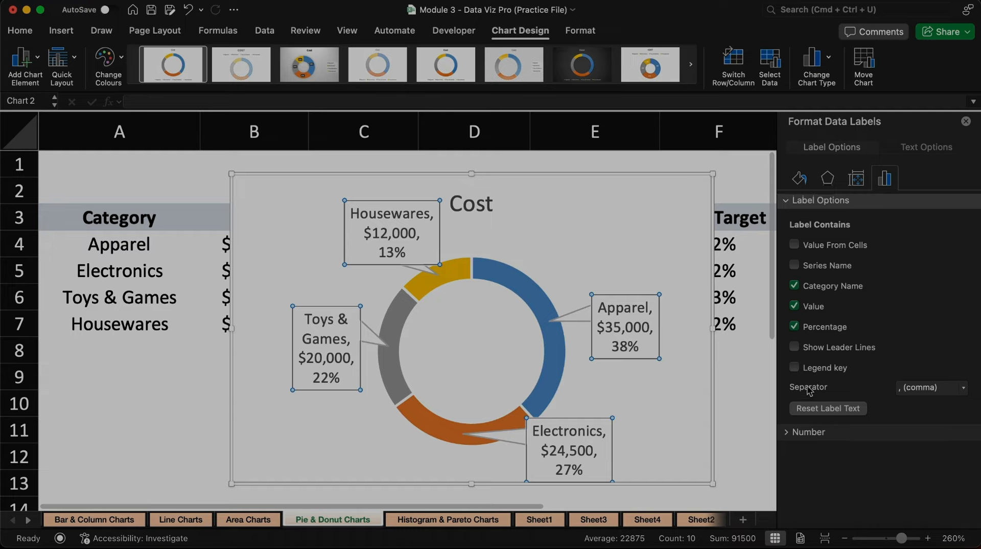
click(799, 180)
click(829, 180)
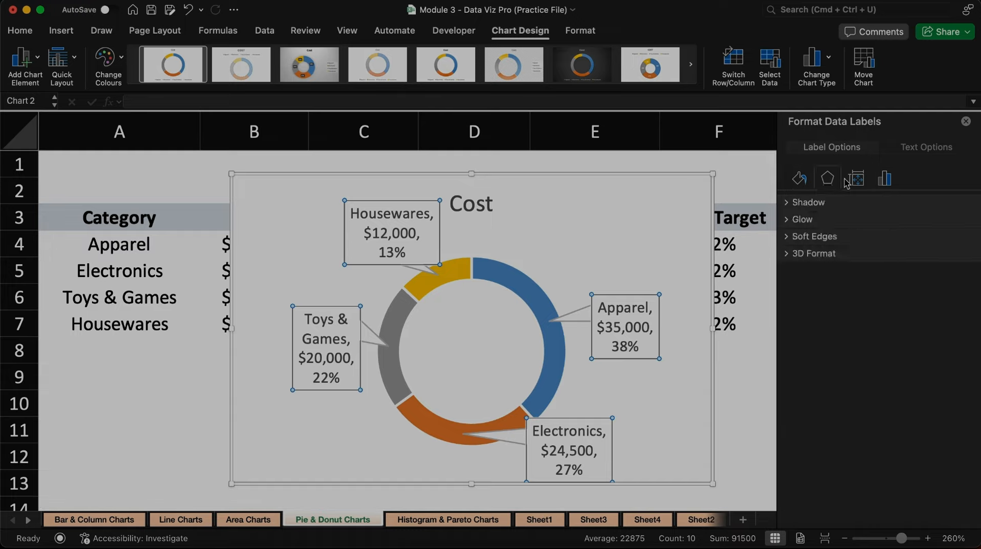
click(857, 180)
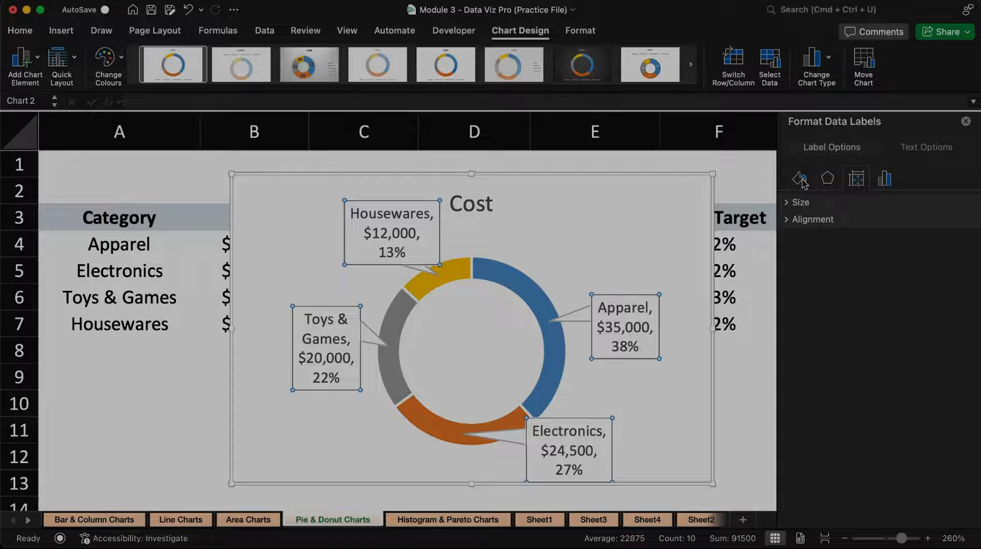
Step: Format the Cost data series, trying doughnut hole sizes of 38% and 0% before setting the hole size to 51%
click(530, 296)
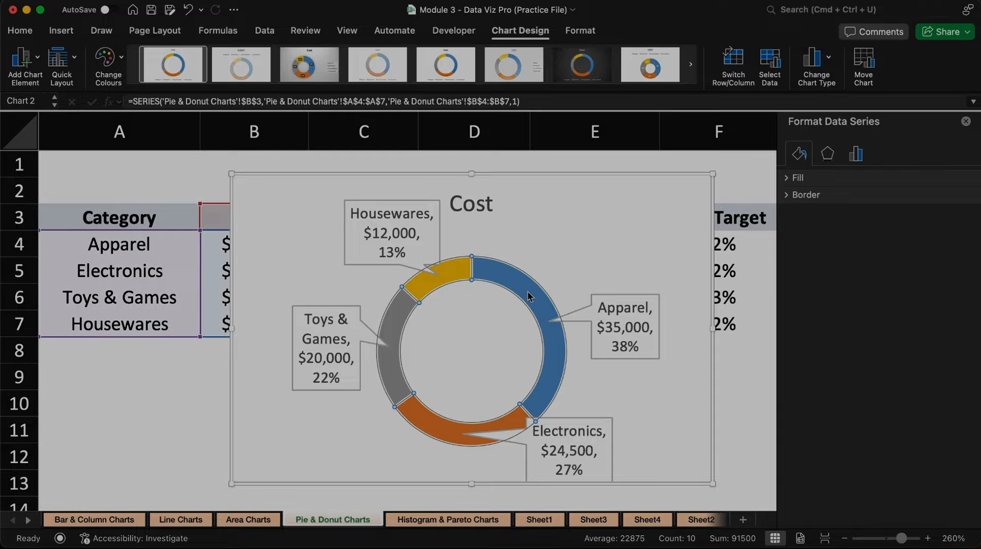
right_click(530, 296)
click(582, 418)
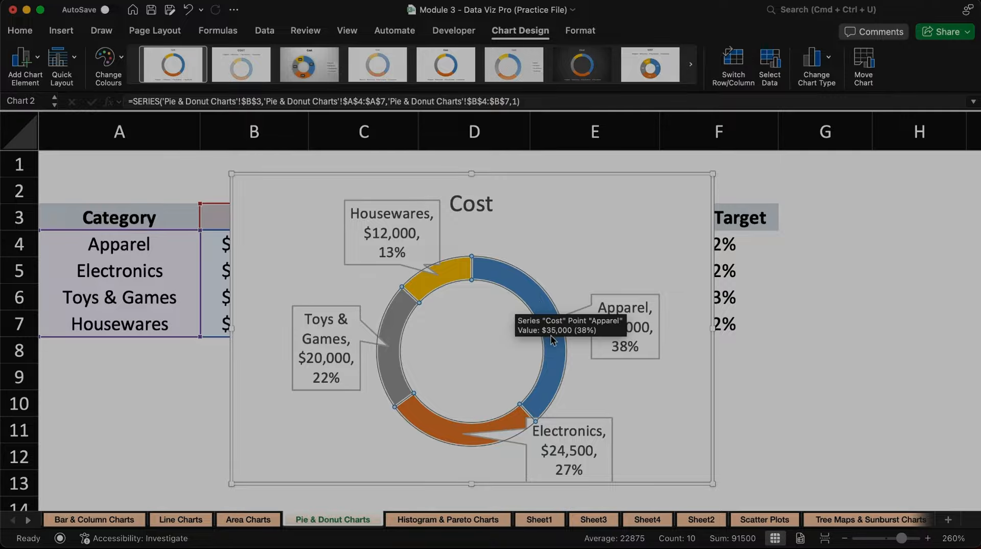
right_click(529, 290)
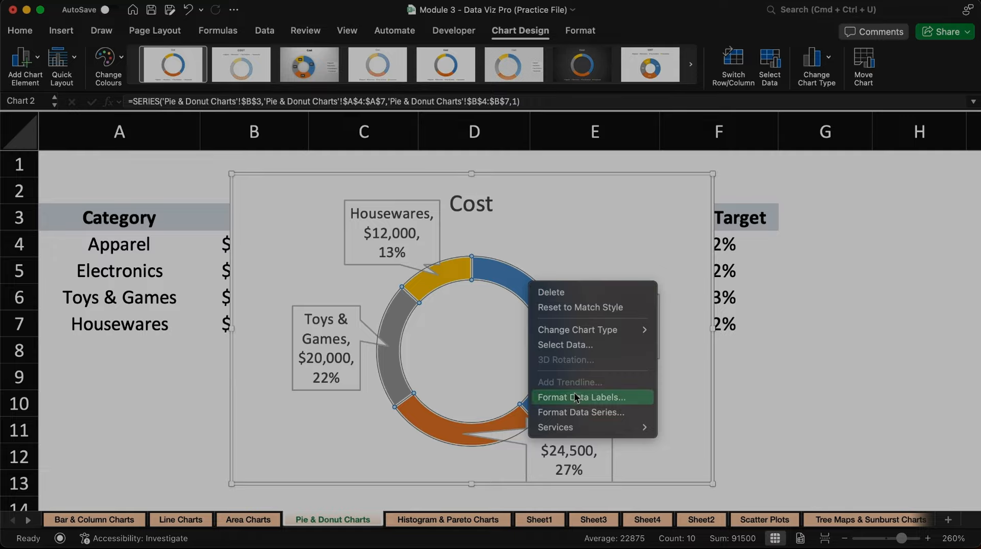
click(599, 413)
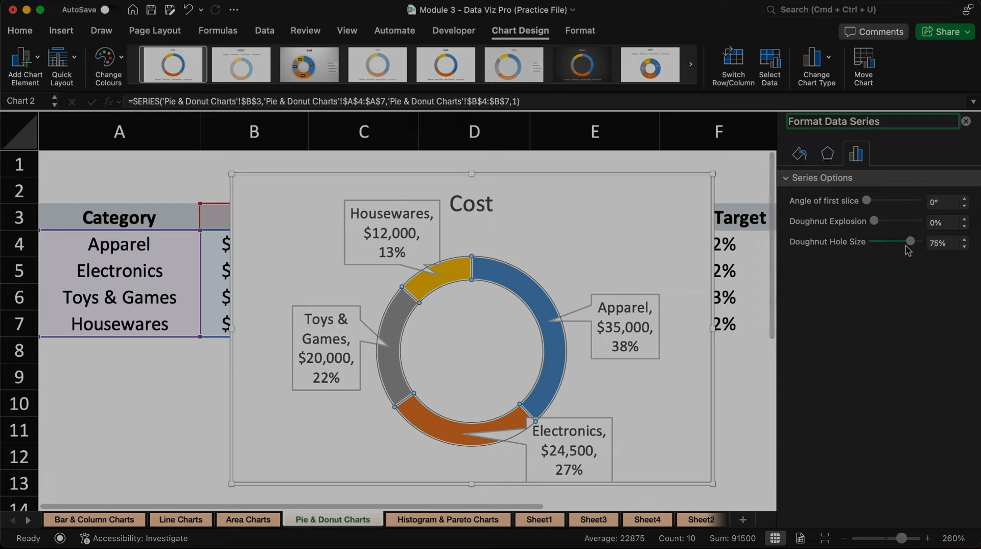
drag(913, 245, 894, 246)
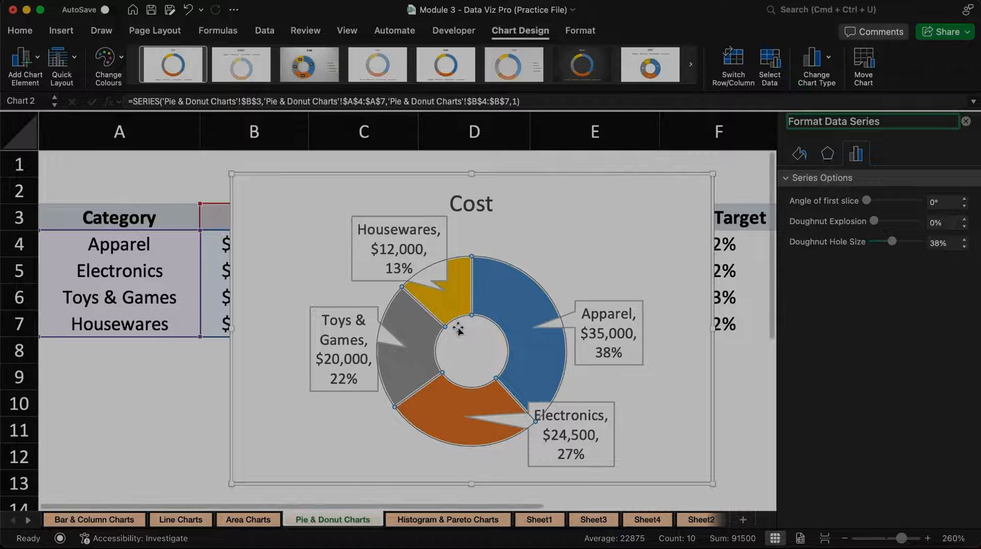
drag(892, 245, 871, 249)
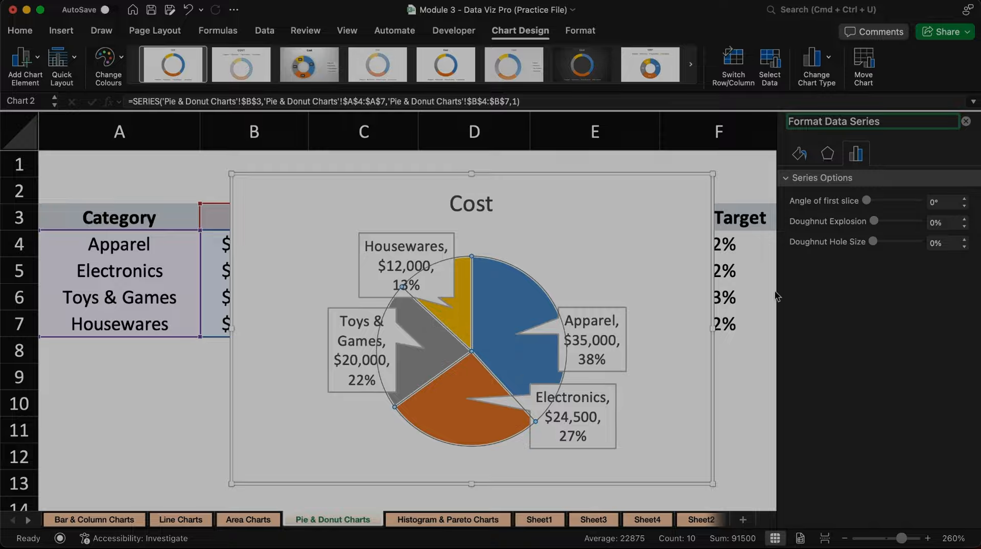
drag(876, 241, 904, 246)
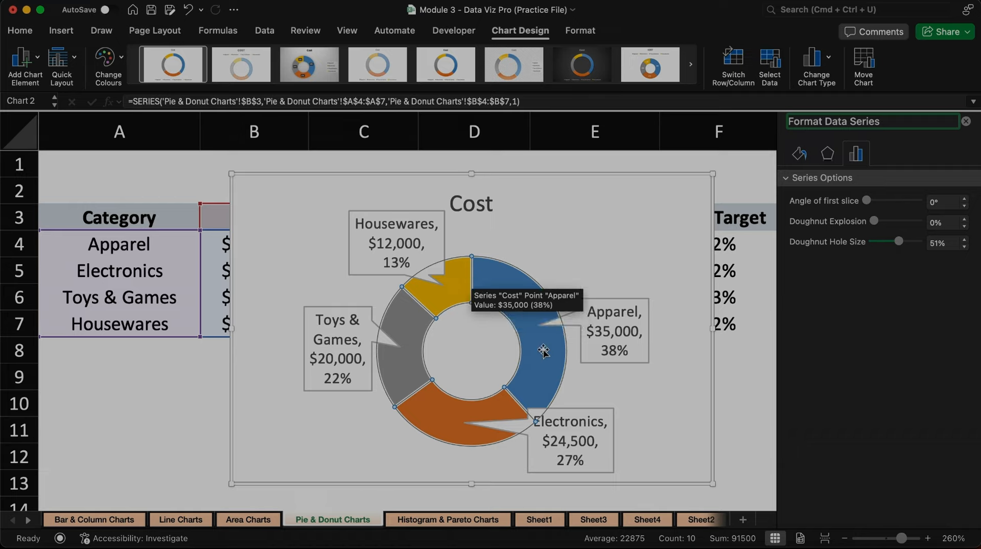
Step: Rotate the doughnut by setting the angle of its first slice to 53° and then to 154°
click(868, 203)
drag(868, 203, 876, 204)
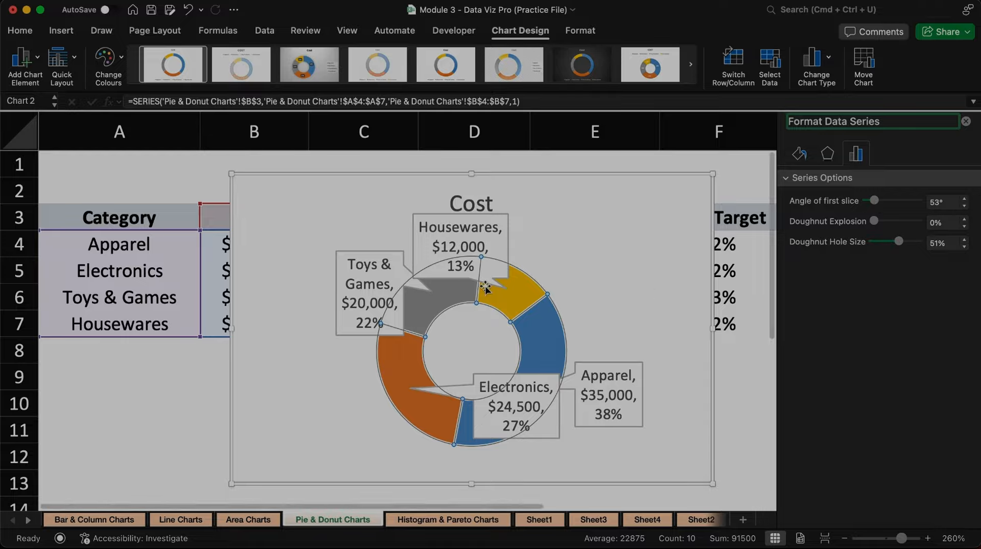
mouse_move(542, 317)
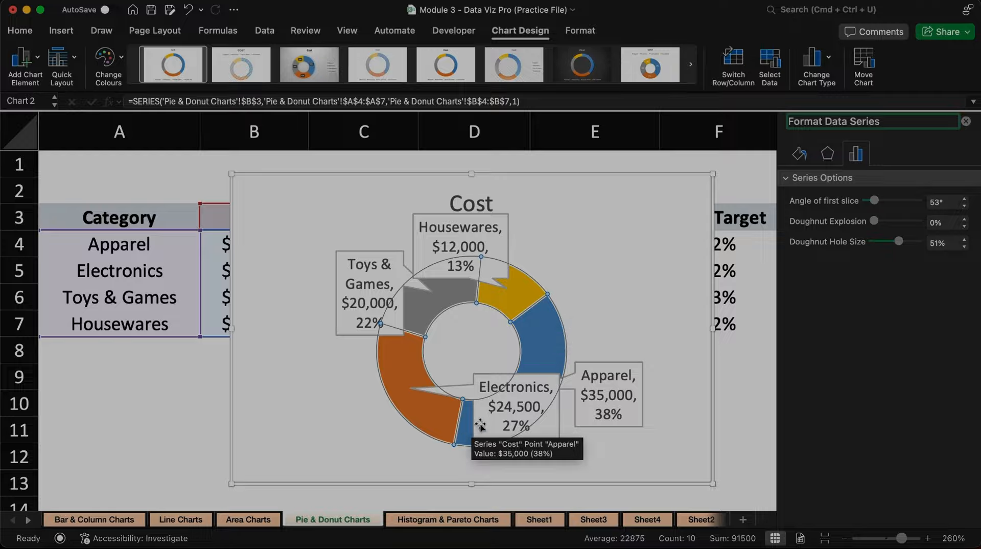
drag(875, 201, 890, 201)
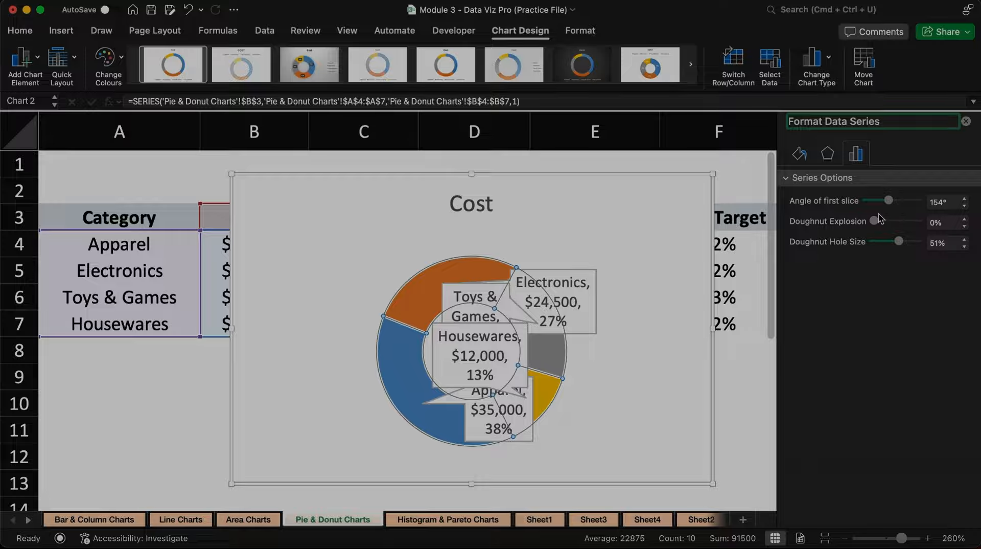
Step: Move the Toys & Games, Electronics and Housewares callouts outward, clear of the ring and each beside its own slice
click(570, 296)
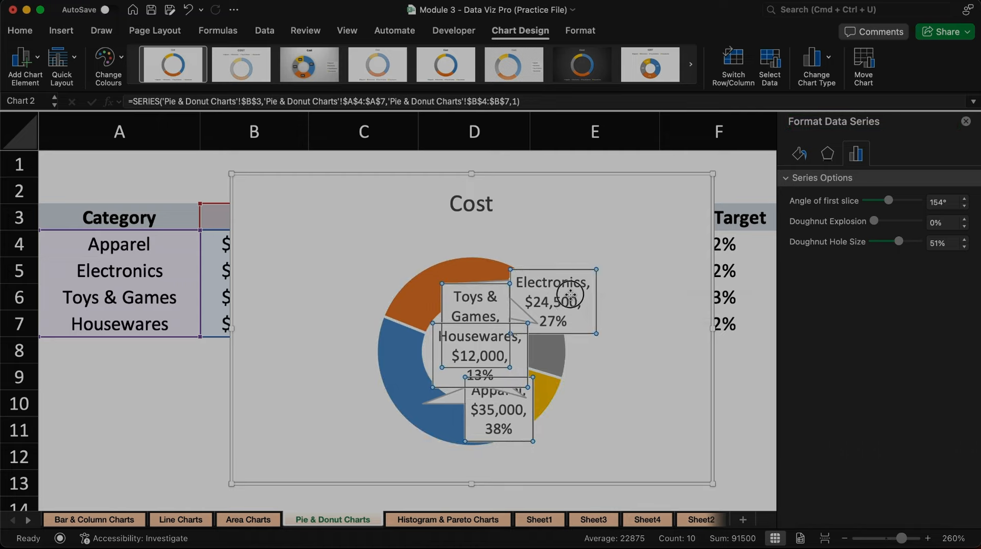
drag(570, 296, 652, 290)
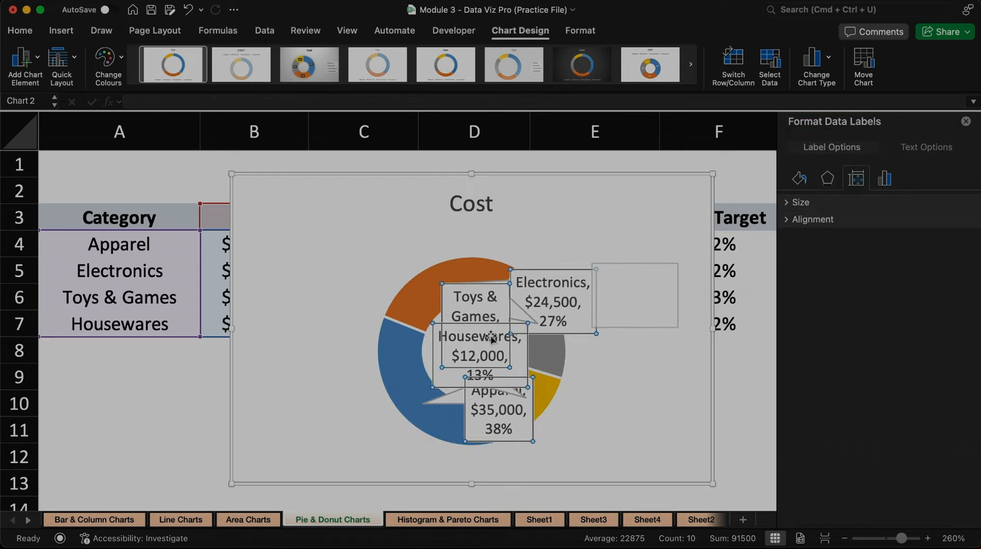
click(451, 290)
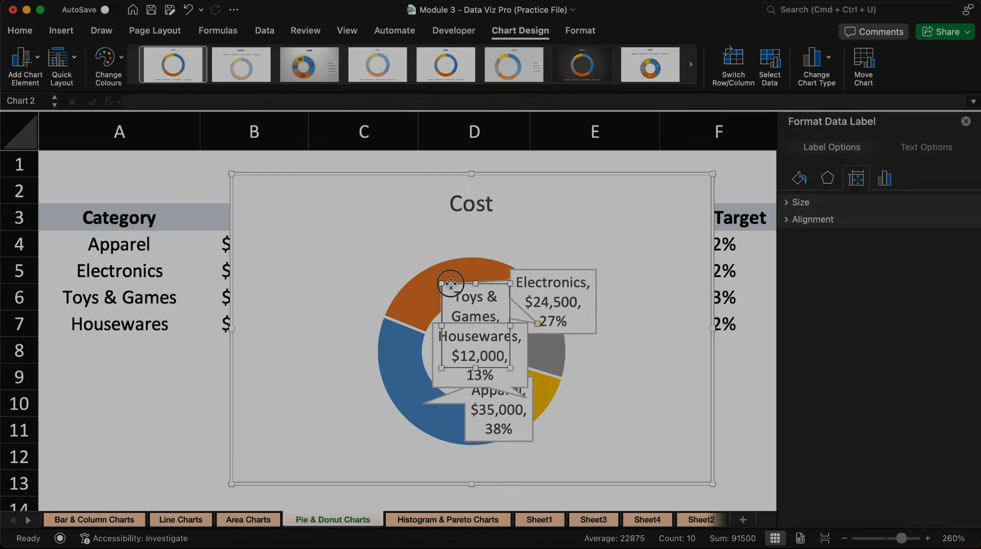
drag(450, 283, 296, 250)
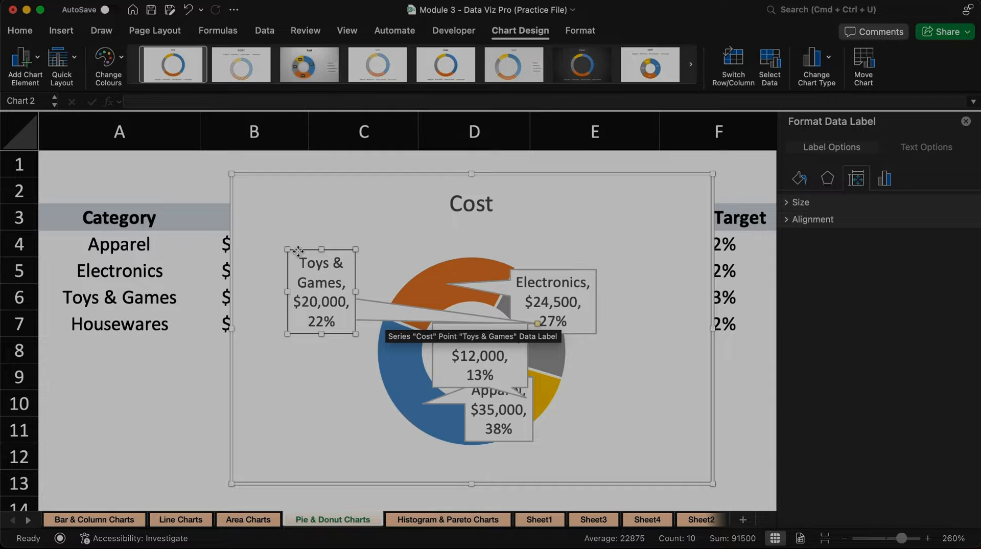
drag(299, 251, 637, 327)
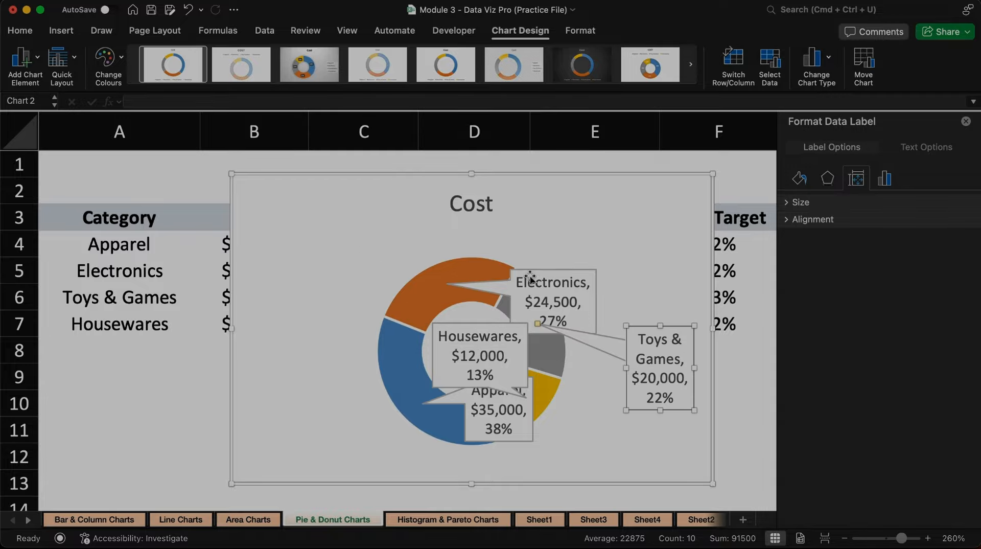
click(529, 271)
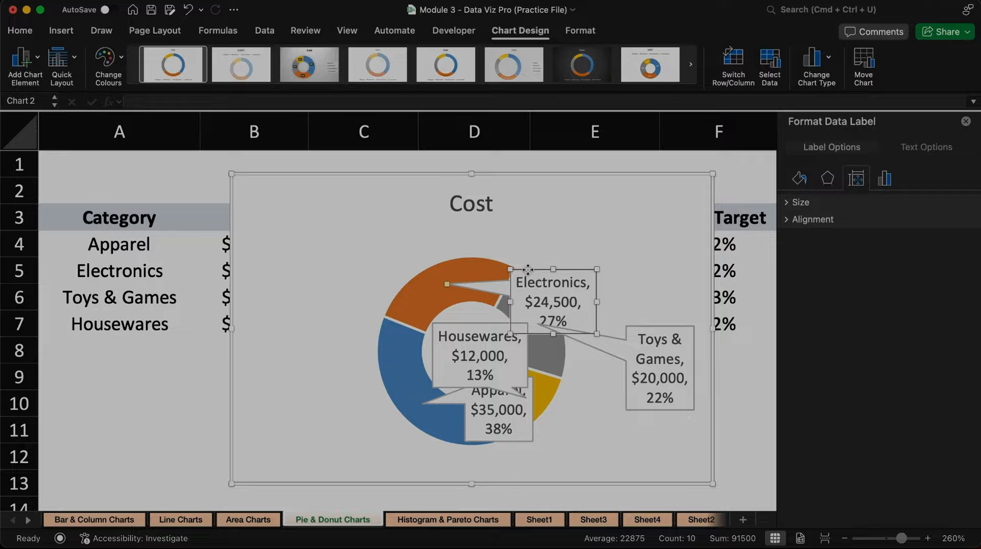
drag(528, 269, 313, 215)
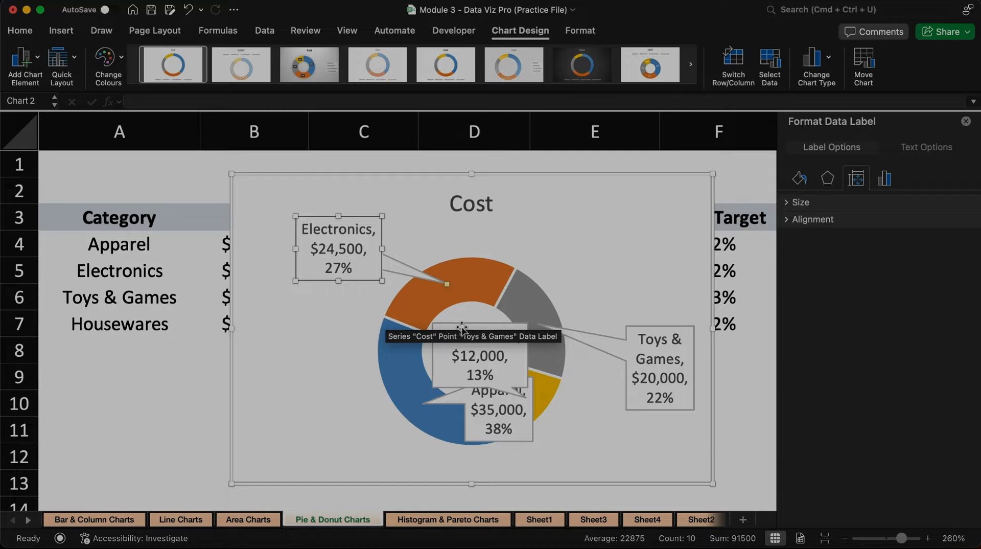
drag(462, 328, 605, 418)
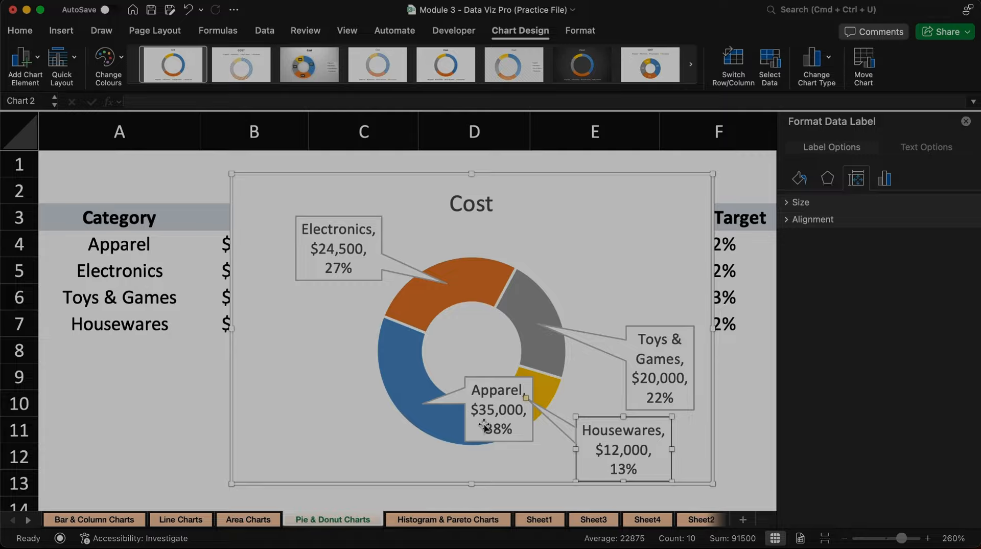
Step: Undo the accidental slice explosion and move the Apparel callout outside the ring, beside the blue slice
drag(462, 415, 329, 393)
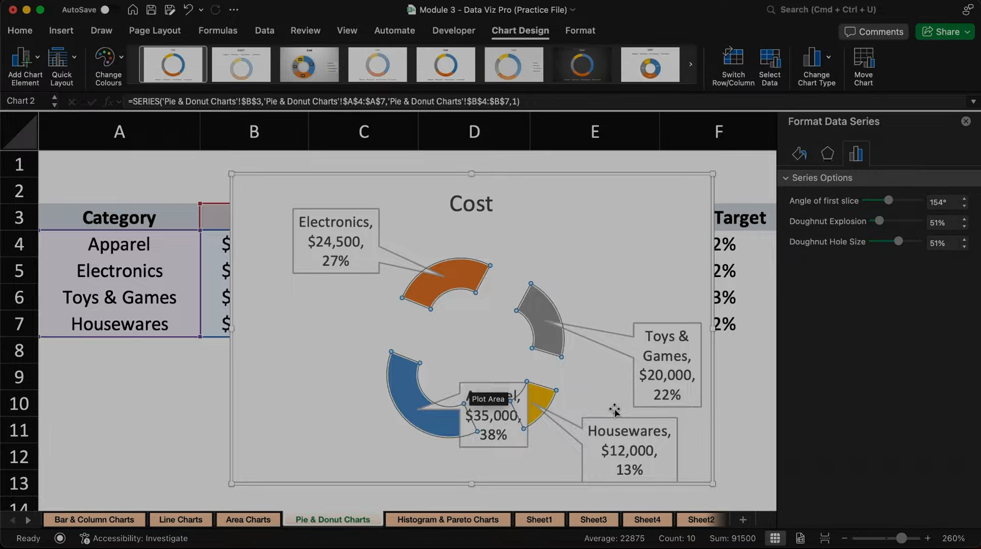
key(super+z)
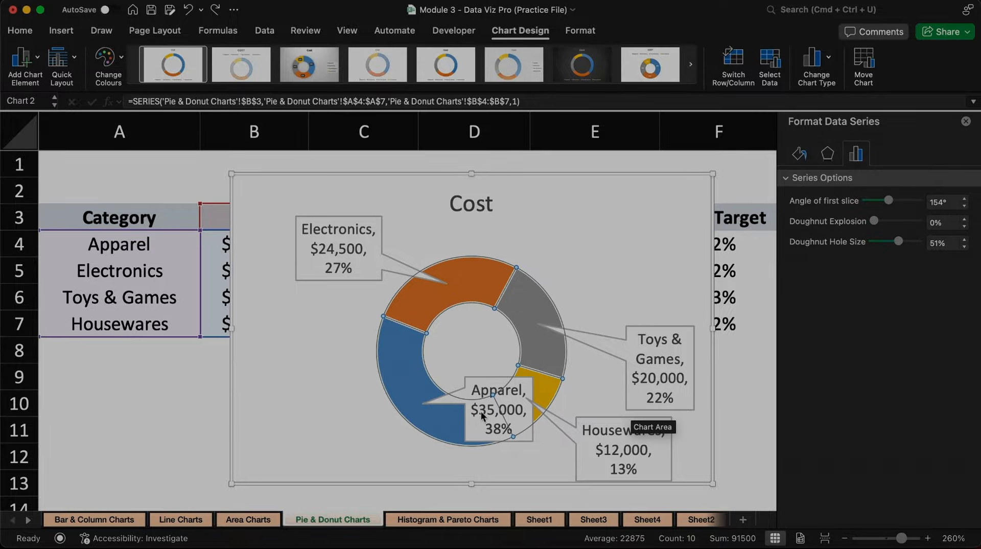
click(482, 416)
drag(481, 378, 309, 397)
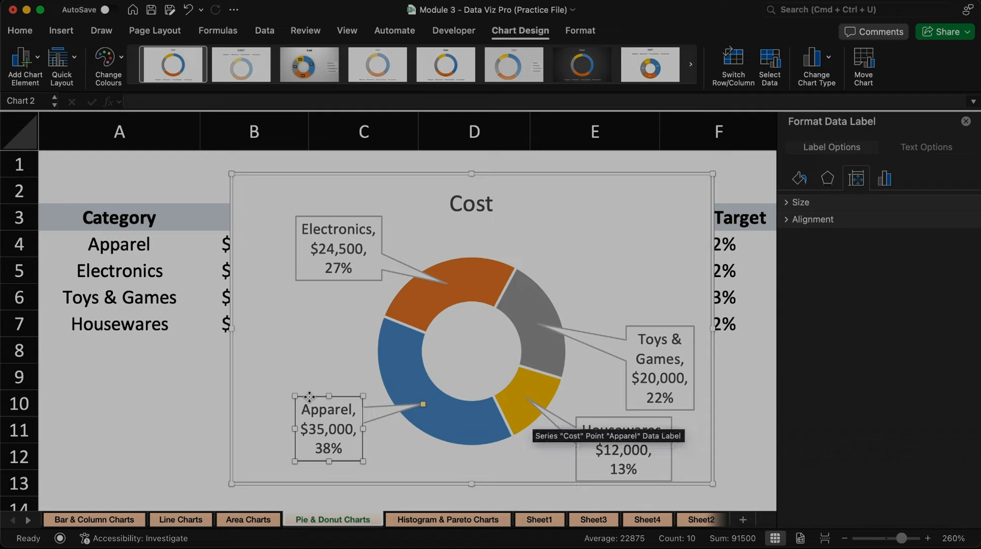
Step: Try doughnut explosions of 101%, 22% and 129% on the Cost series, restore 0%, and set the first slice's angle to 100°
click(888, 178)
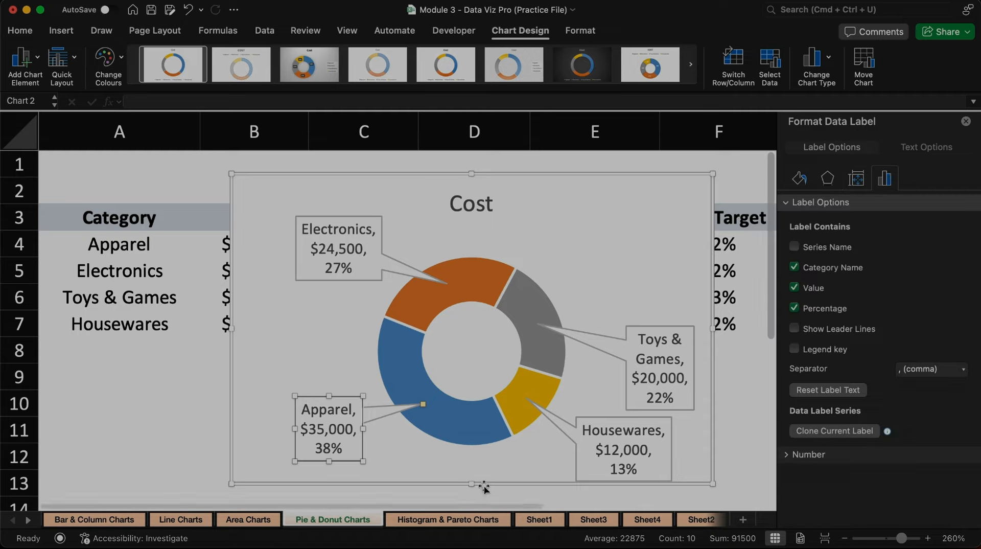
click(481, 419)
right_click(481, 419)
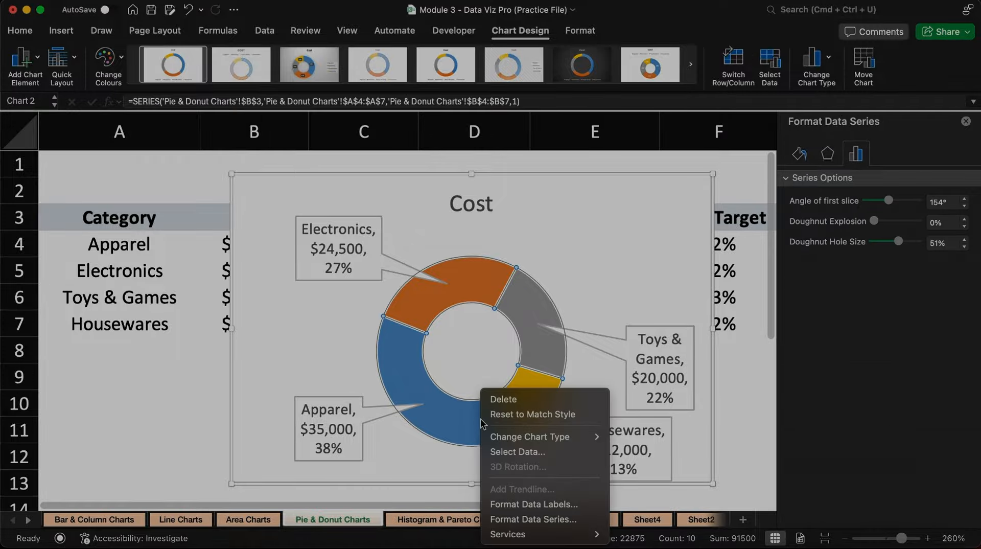
click(569, 519)
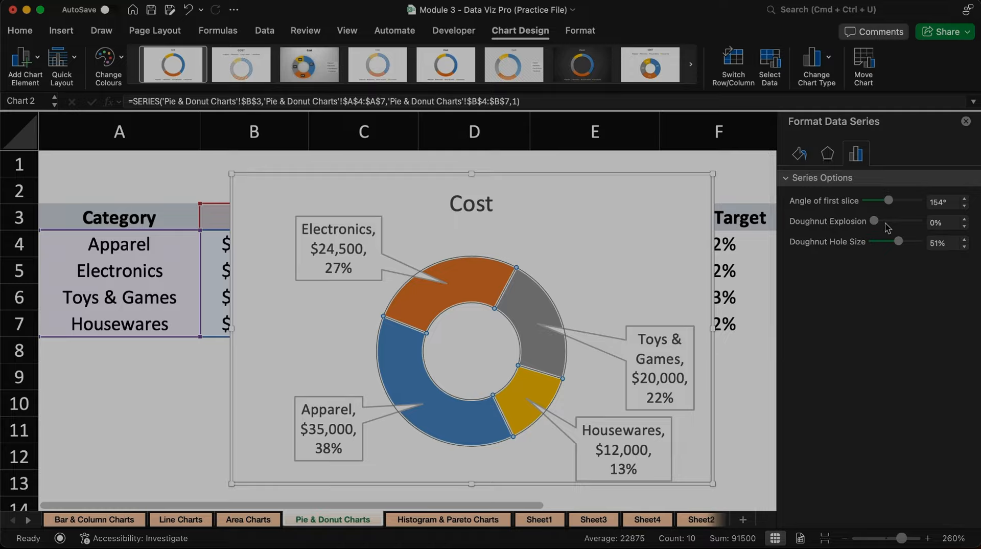
drag(882, 219, 886, 225)
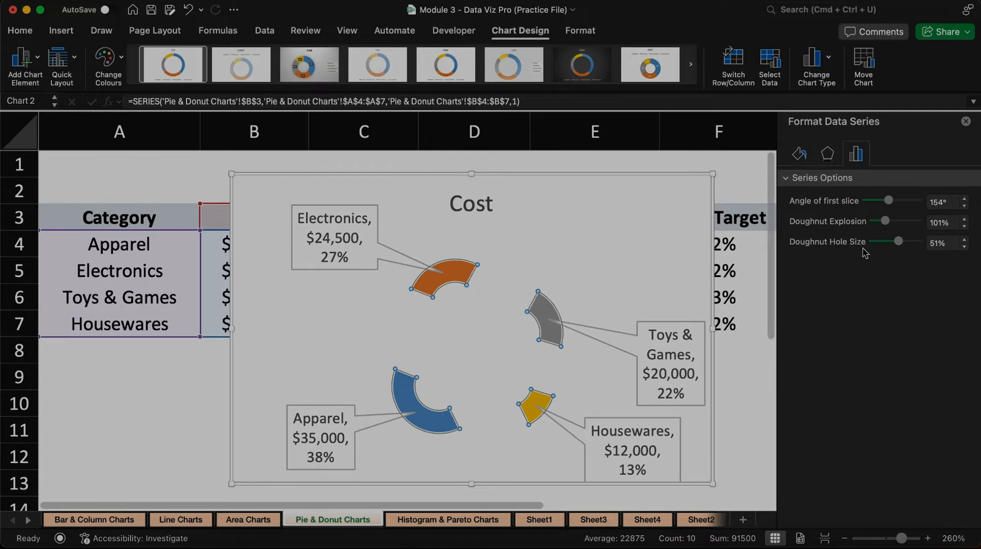
drag(879, 224, 877, 221)
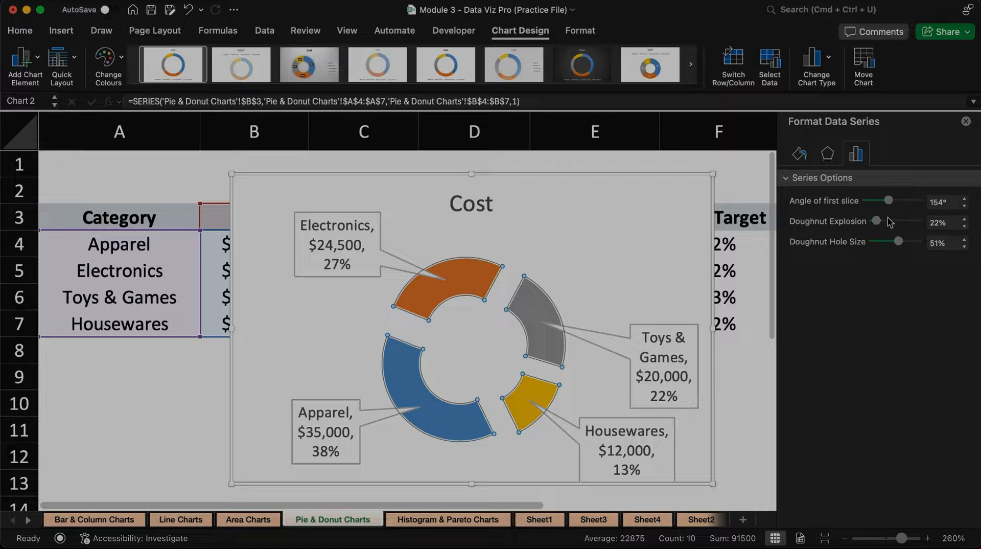
click(888, 220)
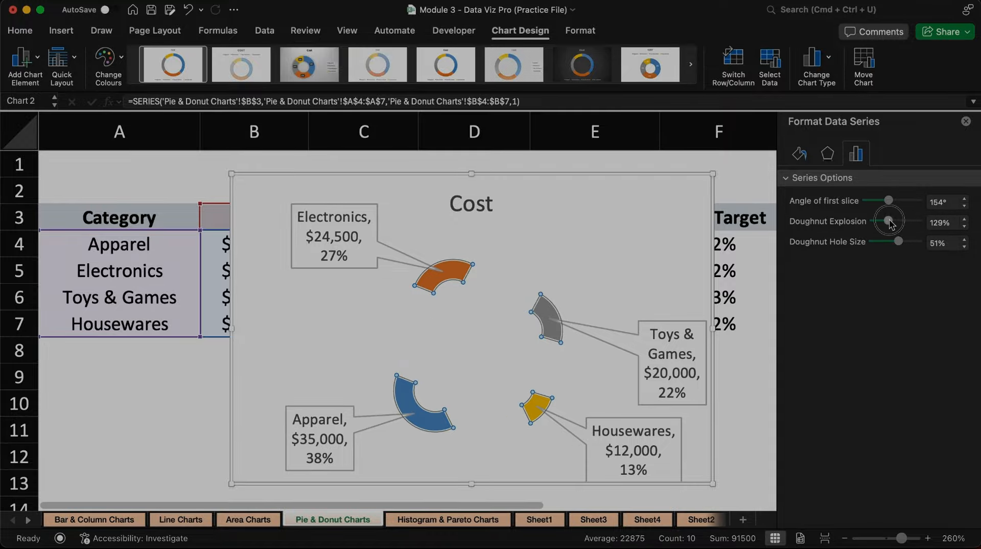
drag(889, 222, 871, 225)
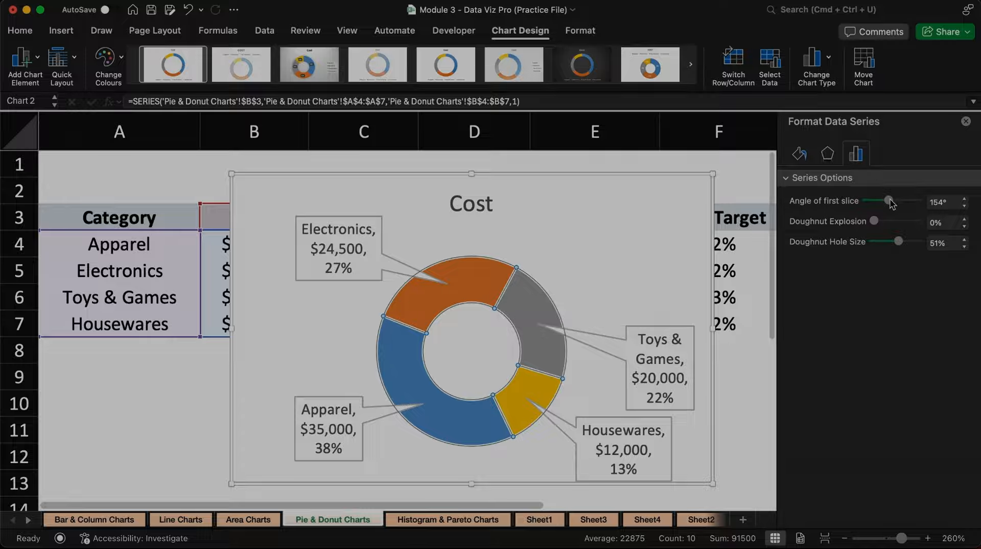
mouse_move(889, 201)
mouse_down()
mouse_move(873, 201)
mouse_move(882, 202)
mouse_up()
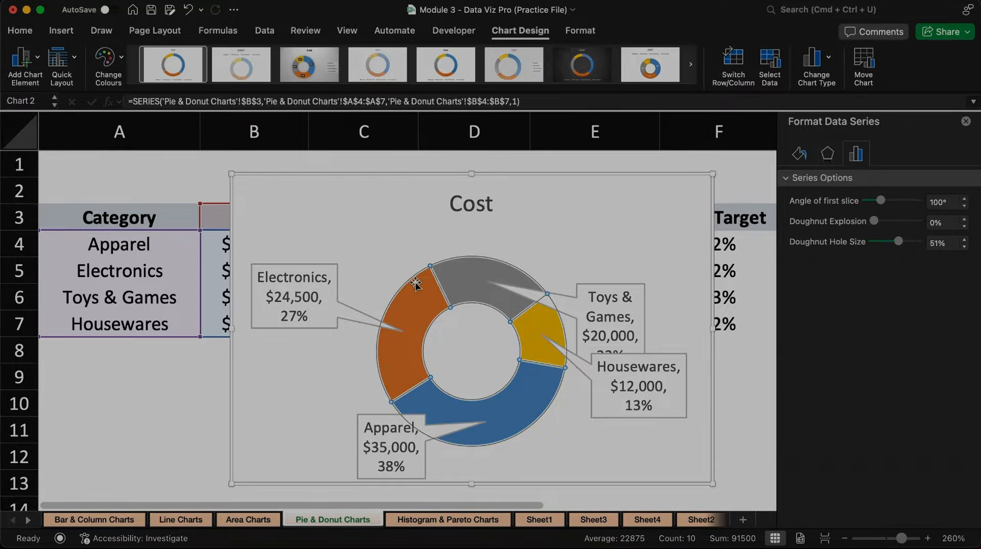
Step: Try several preset chart styles, including the dark one, ending with the style that has an uppercase title and the legend above the ring
click(309, 72)
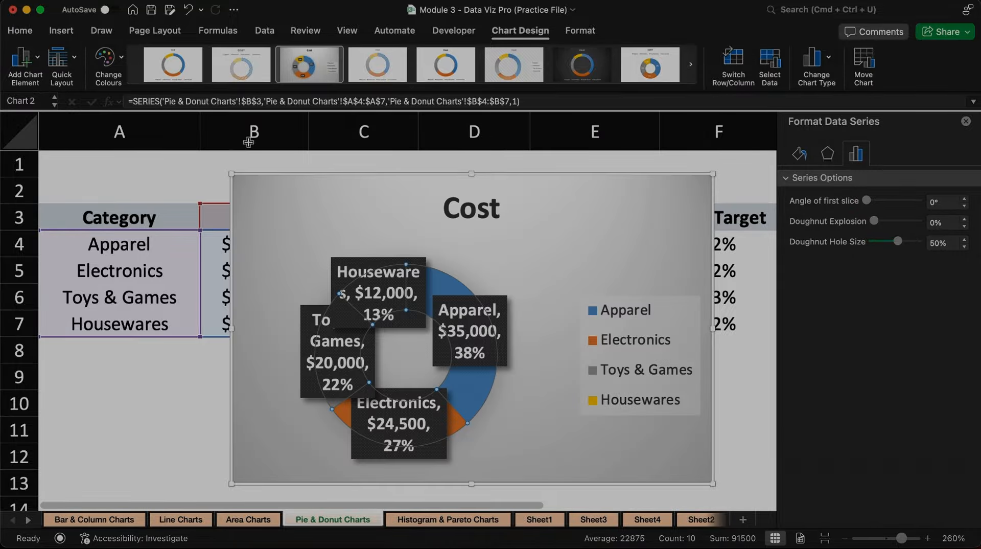
click(172, 68)
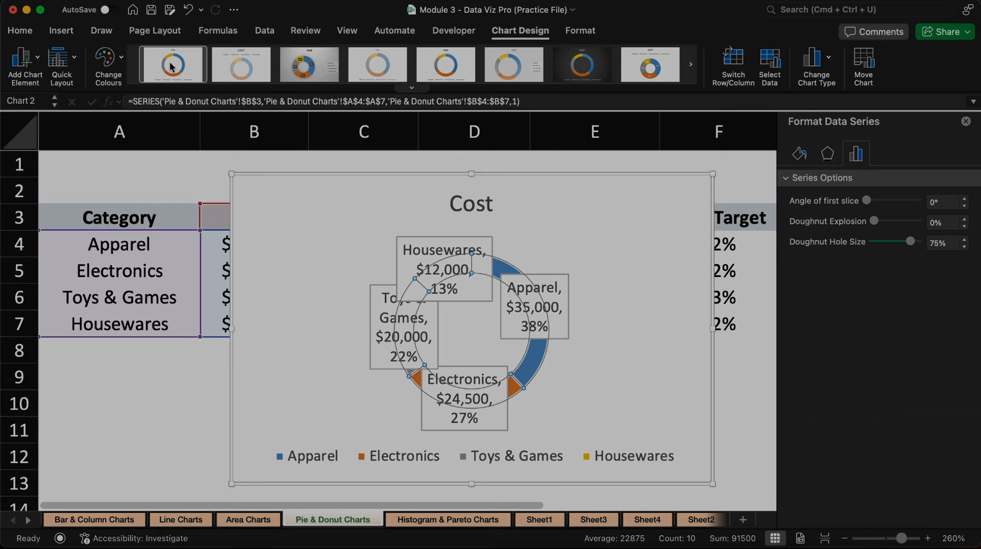
click(243, 68)
click(315, 67)
click(386, 68)
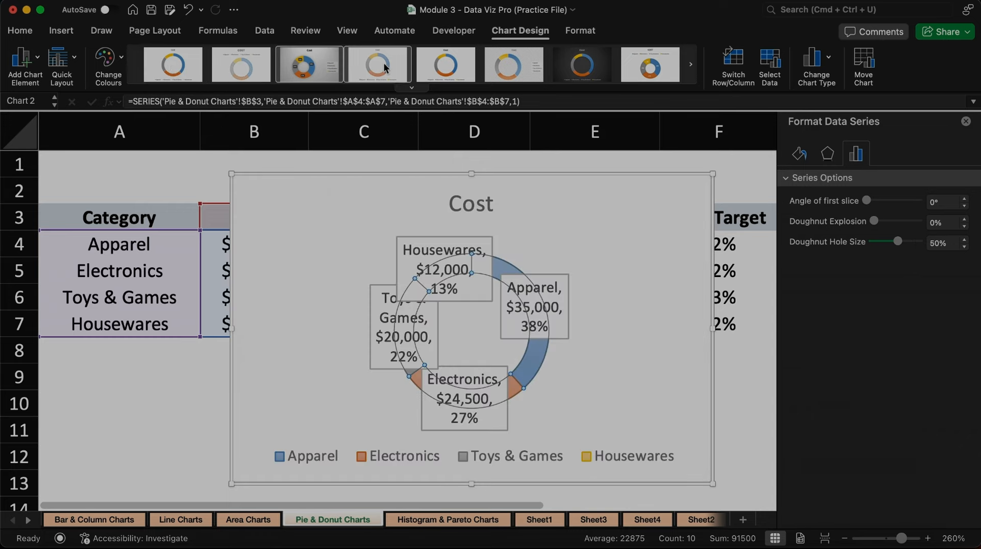
click(453, 67)
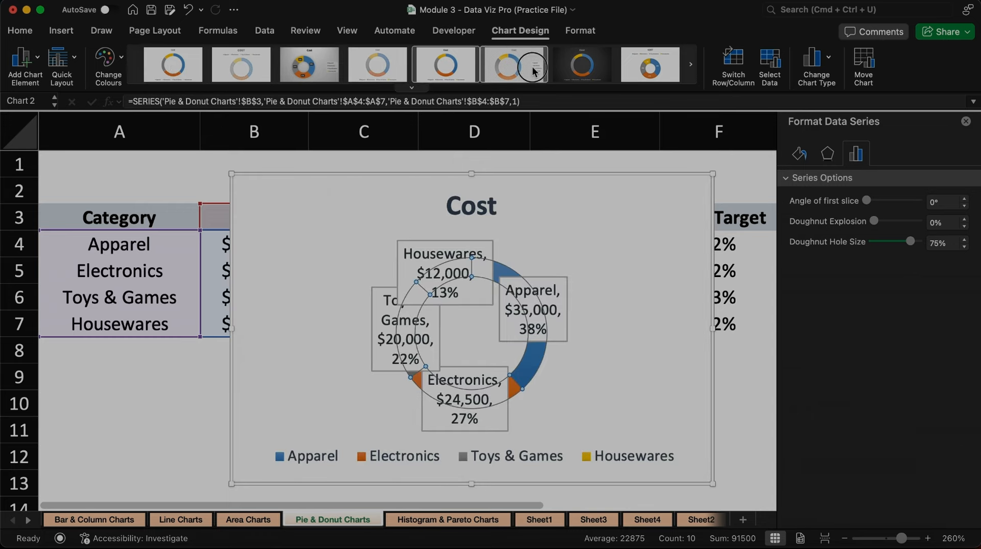
click(596, 74)
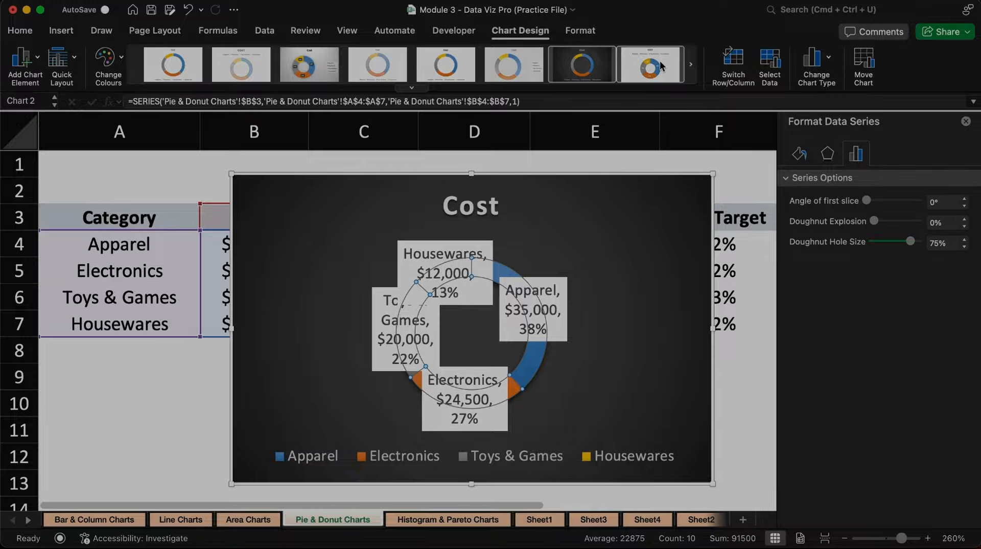
click(665, 68)
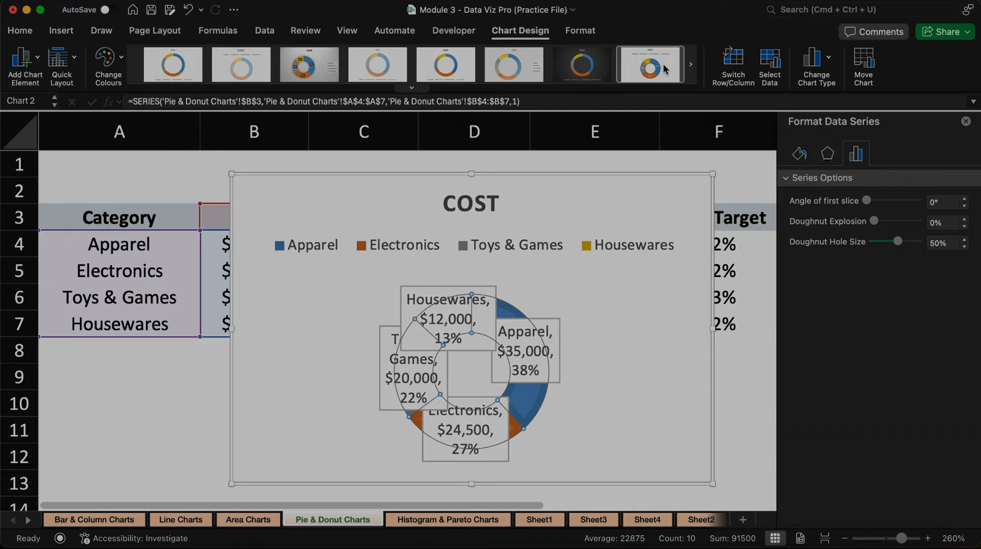